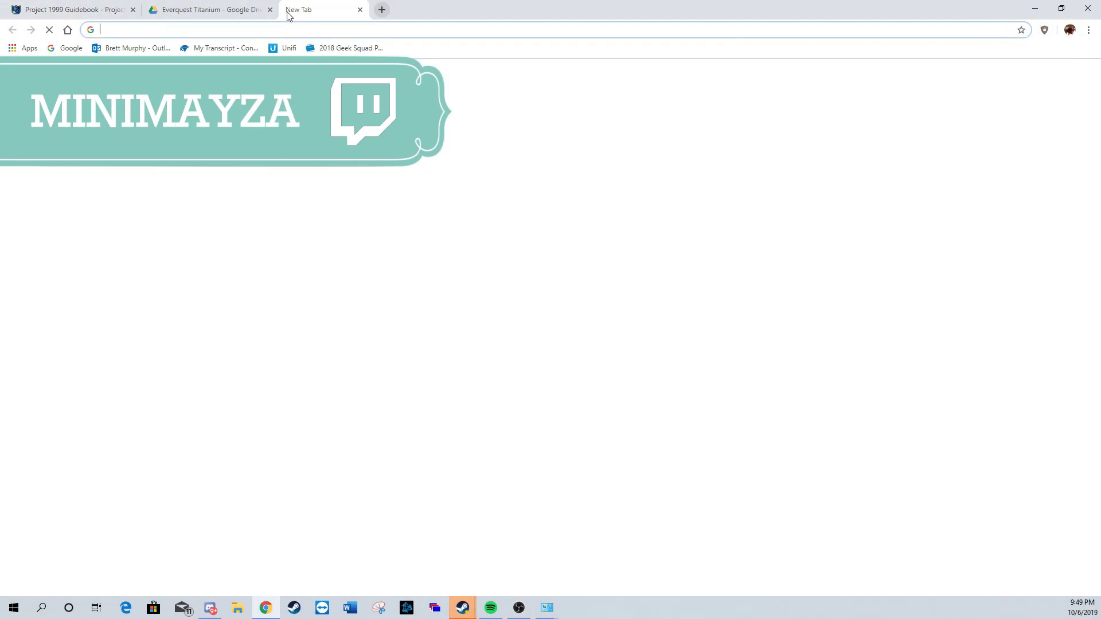
Step: Search Google for 'daemon tools lite'
type("daemo")
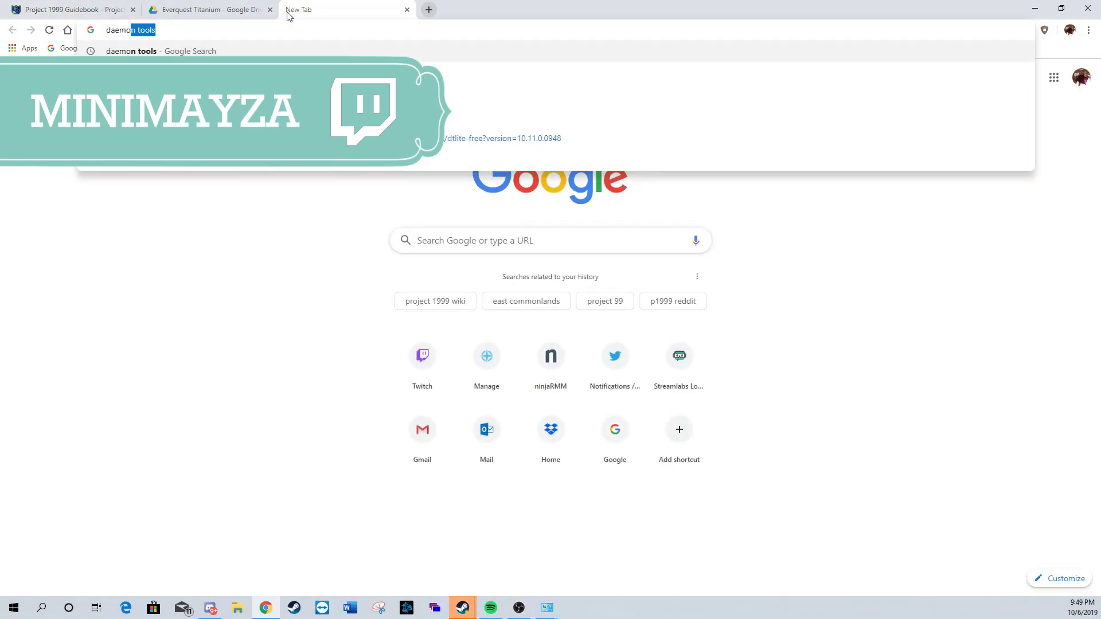
type("n tools lite")
key("Return")
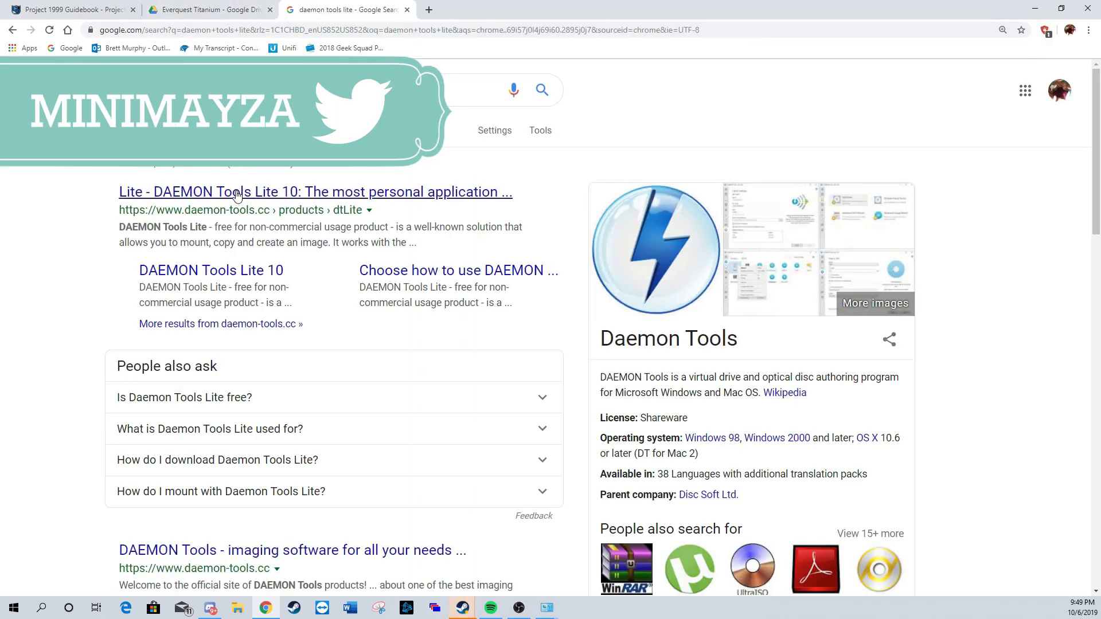
Step: Open the DAEMON Tools Lite 10 page, download the free installer and run DTLiteInstaller.exe
left_click(235, 194)
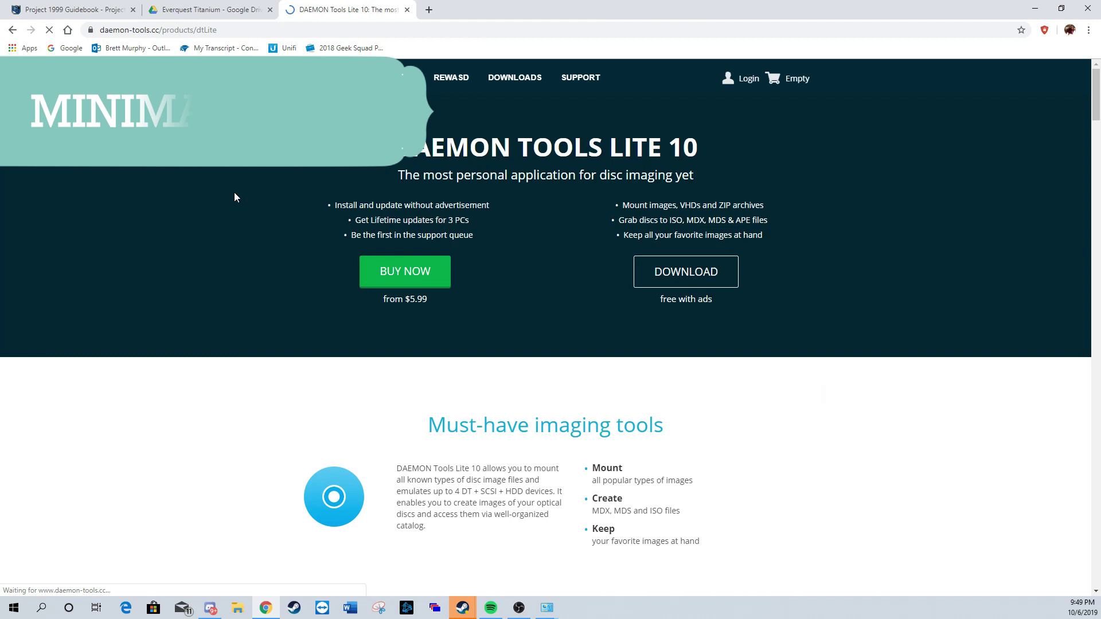
left_click(716, 281)
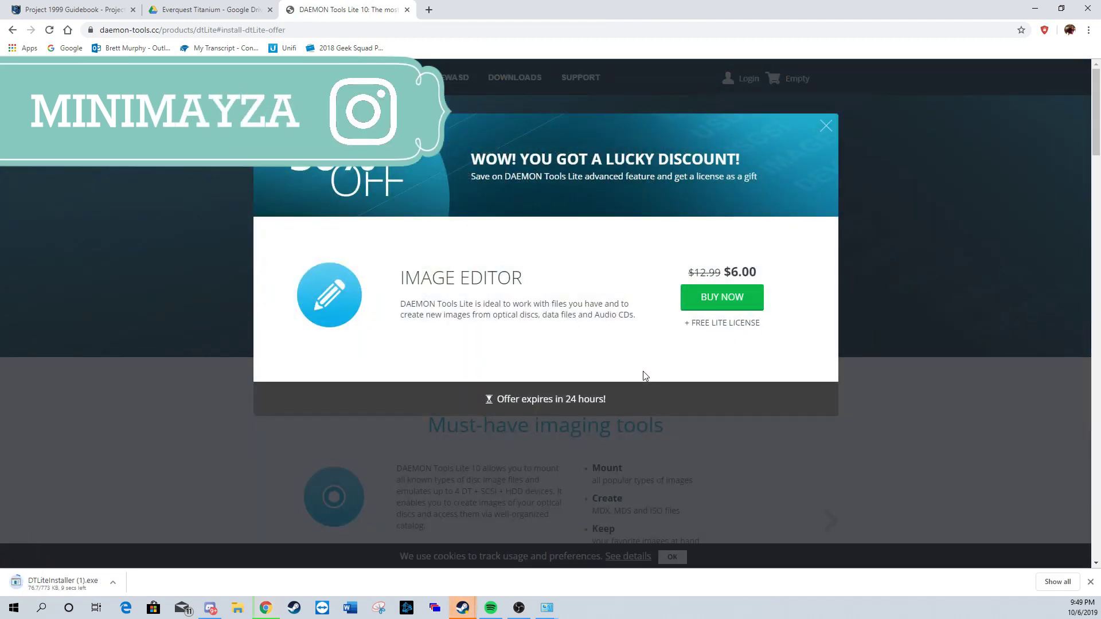
left_click(91, 588)
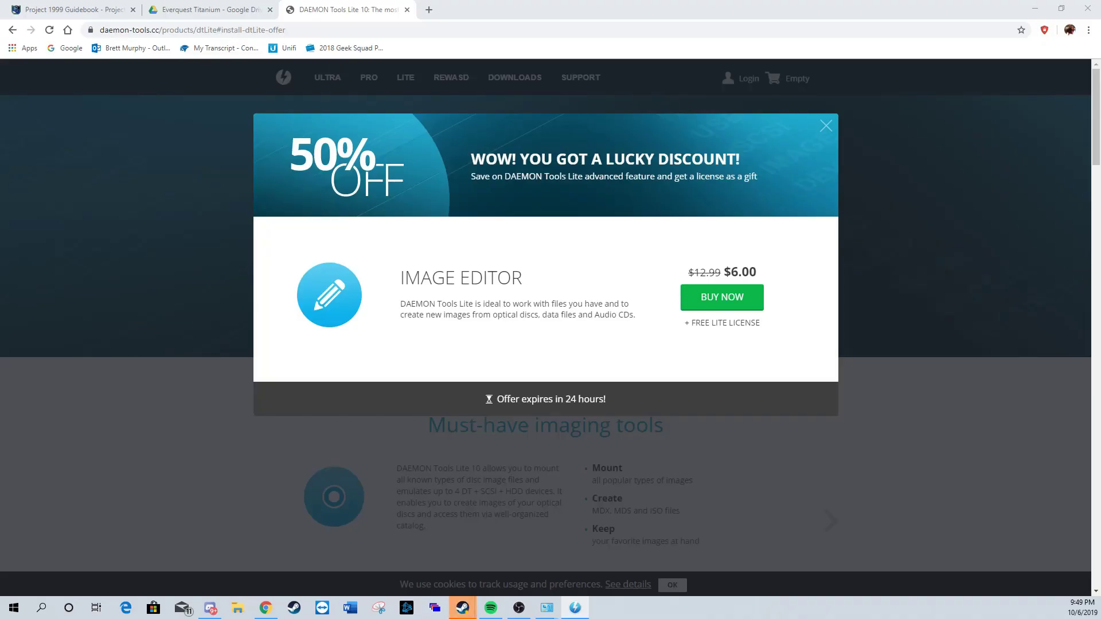
Step: Install DAEMON Tools Lite 10.11 with the free license and launch it
left_click_drag(852, 133, 463, 180)
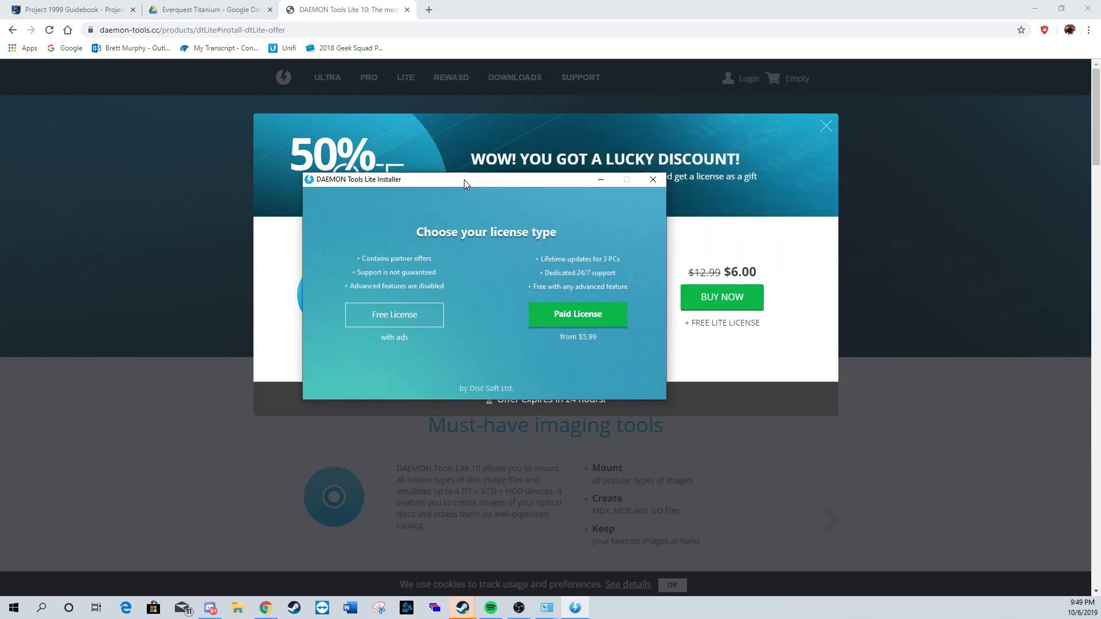
left_click(416, 321)
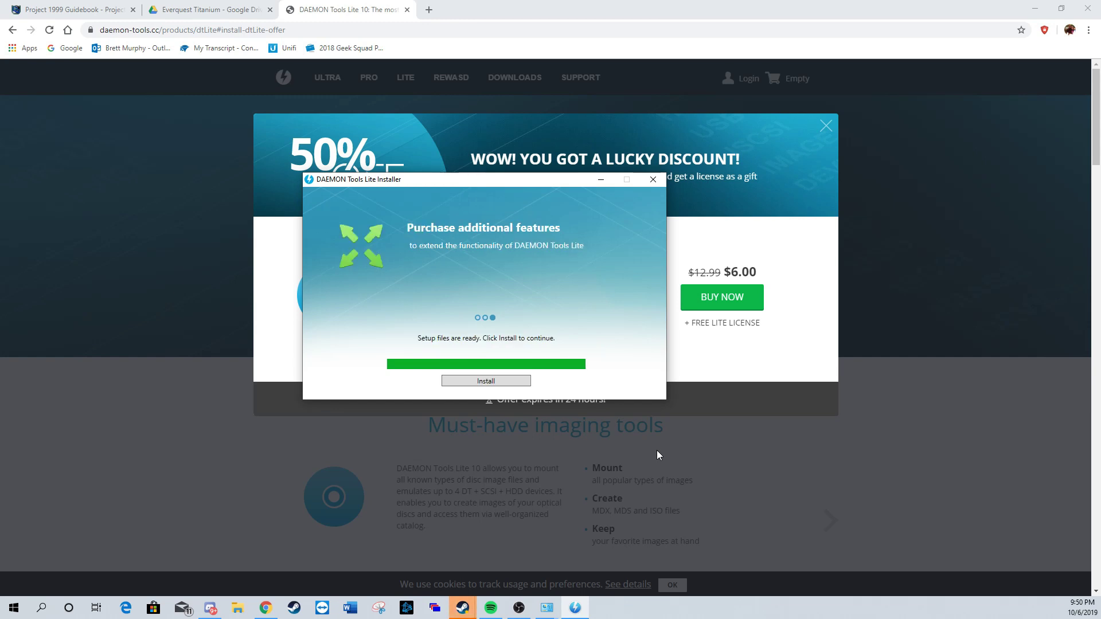
left_click(486, 381)
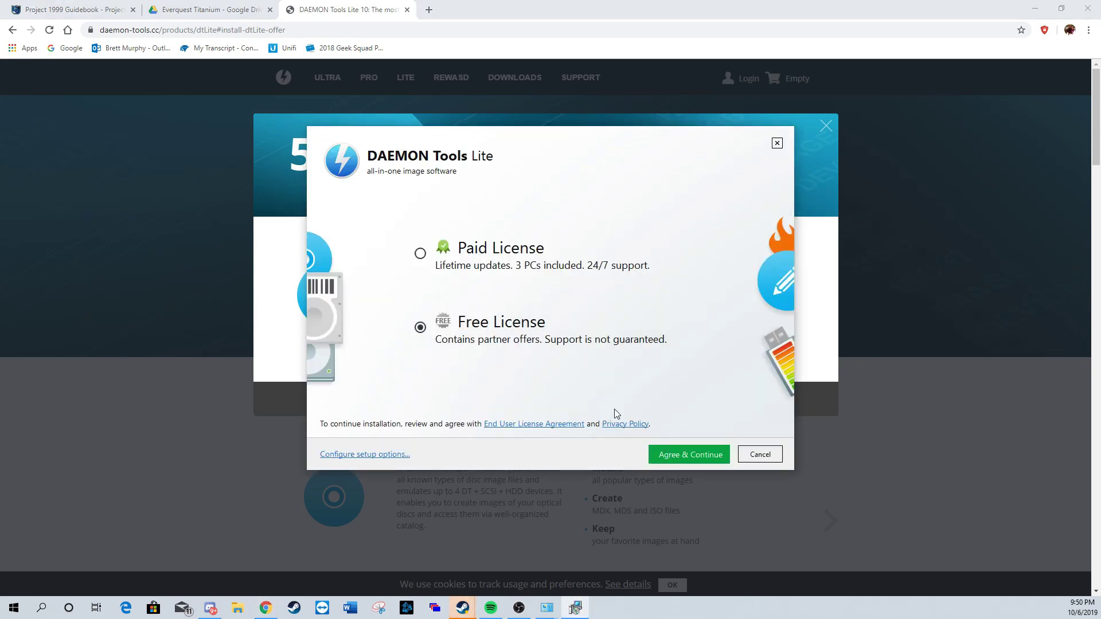
left_click(675, 457)
left_click(687, 454)
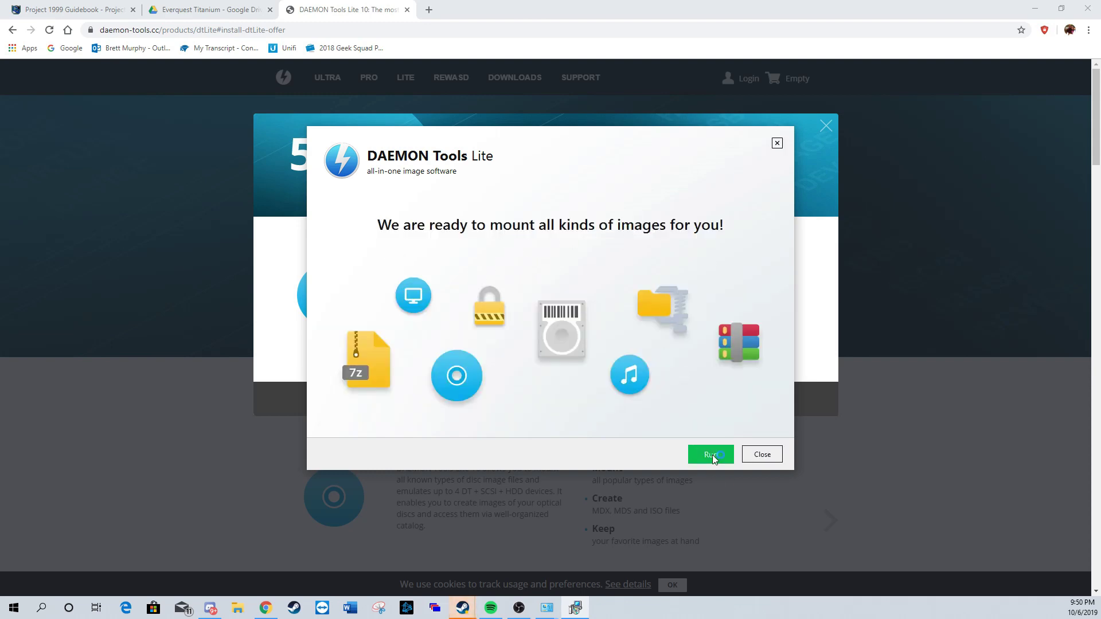
left_click(711, 454)
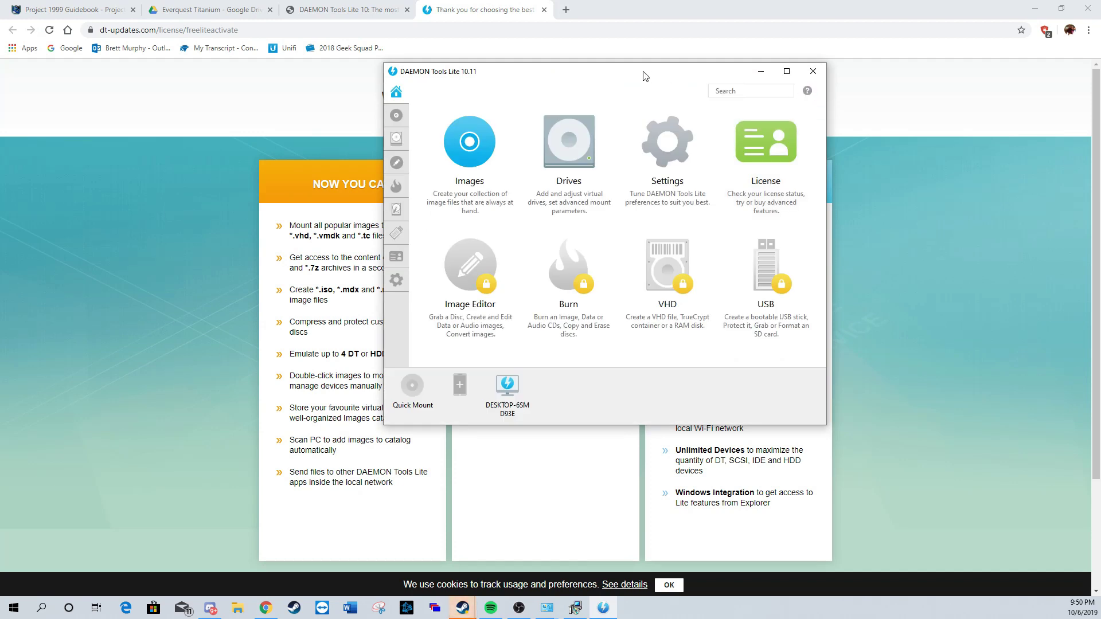
Step: Minimize DAEMON Tools Lite and close the thank-you and DAEMON Tools website tabs
left_click_drag(643, 72, 538, 123)
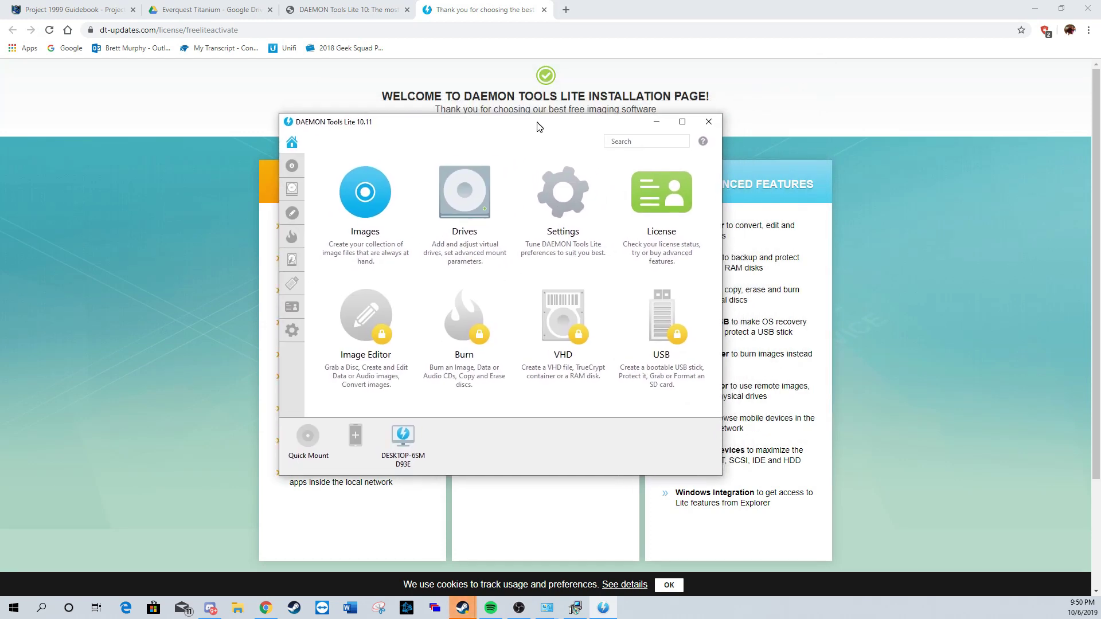
left_click(658, 123)
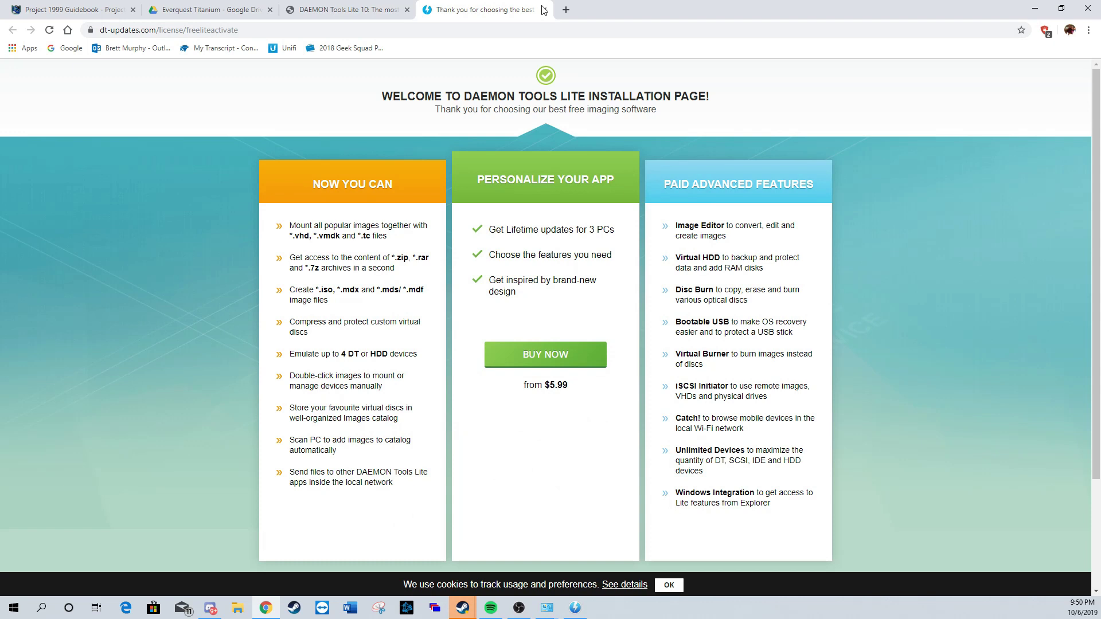
left_click(543, 10)
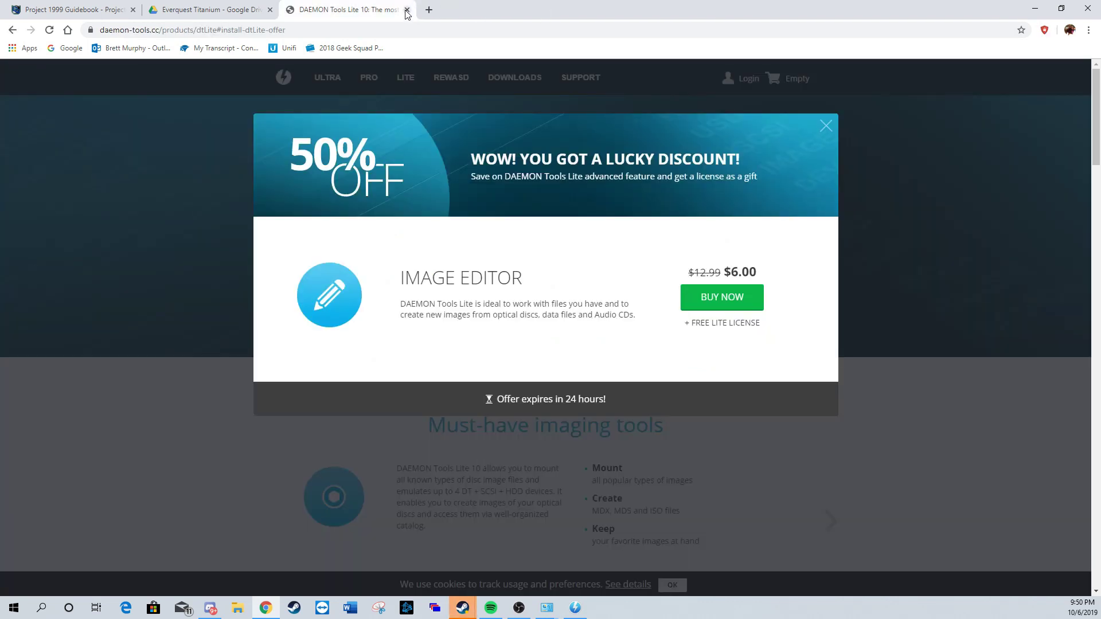
left_click(408, 10)
Step: Download the EQ_TITANIUM CD1 ISO from its Drive folder, bypassing the virus-scan warning
left_click(215, 30)
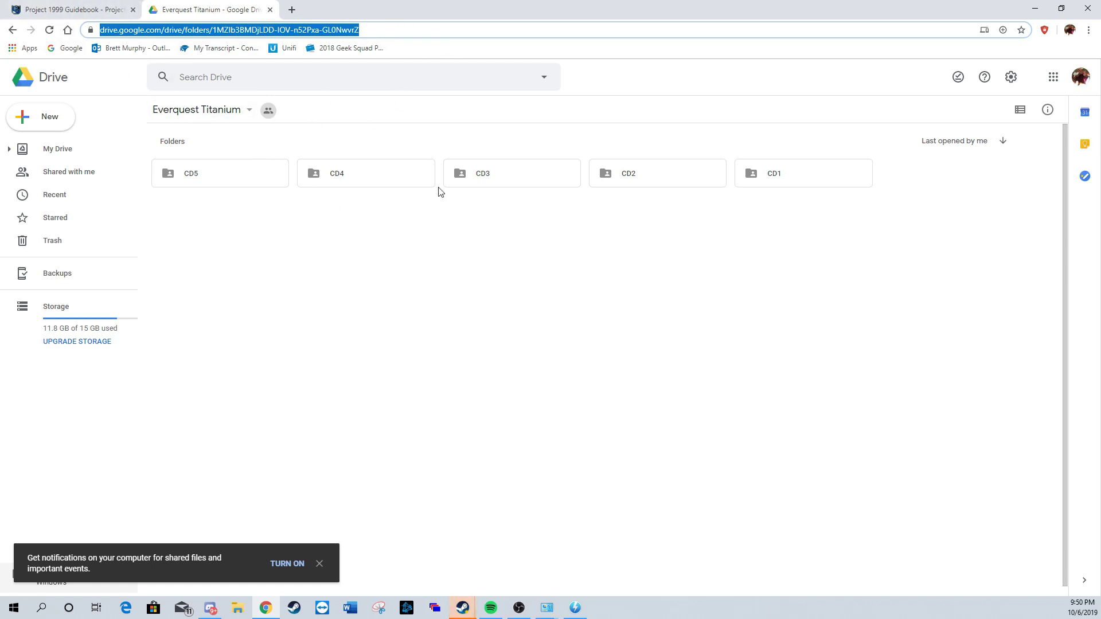
left_click(864, 182)
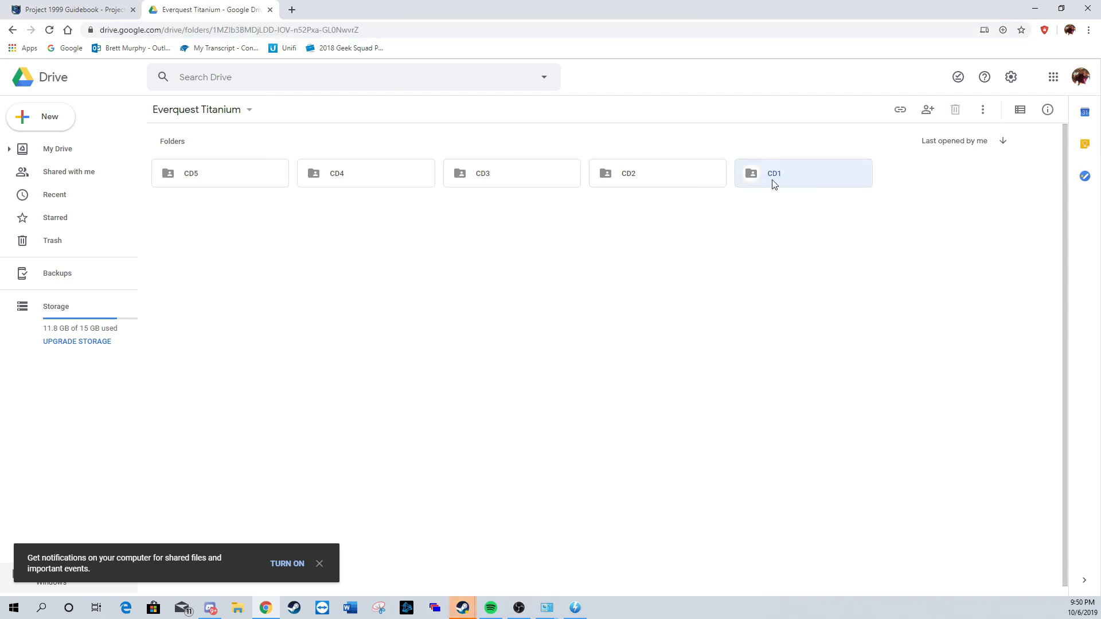
double_click(831, 179)
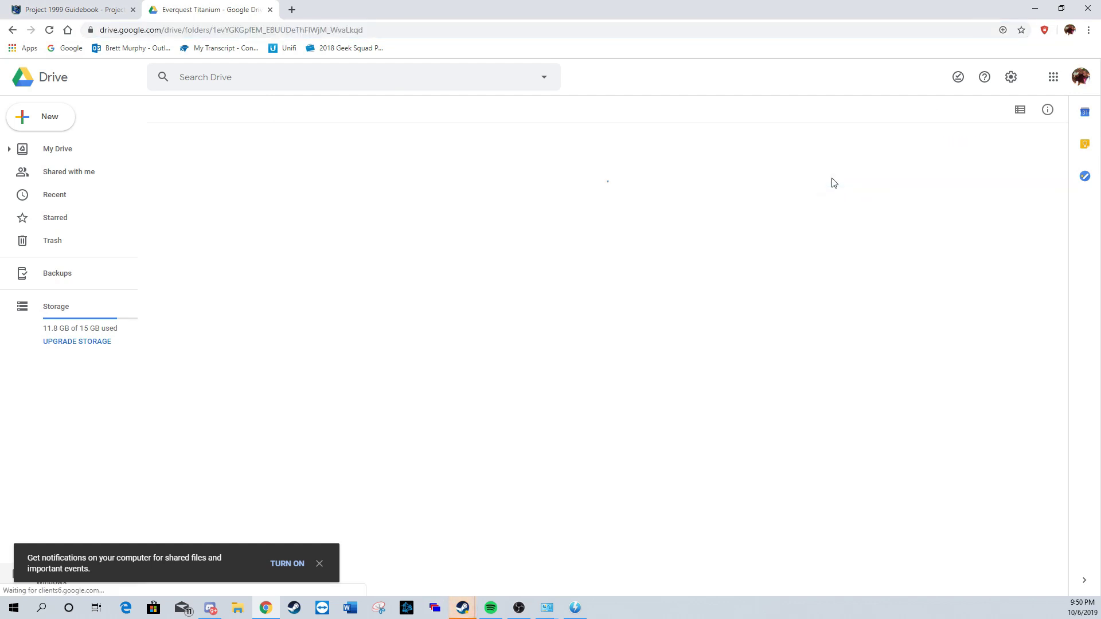
left_click(319, 565)
left_click(232, 244)
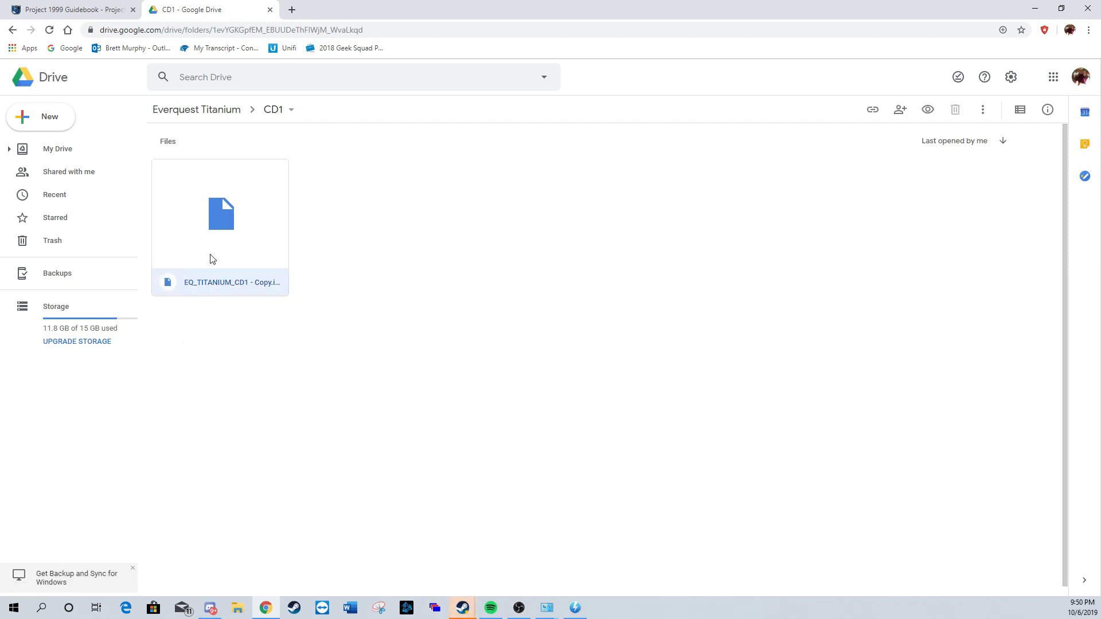
double_click(165, 285)
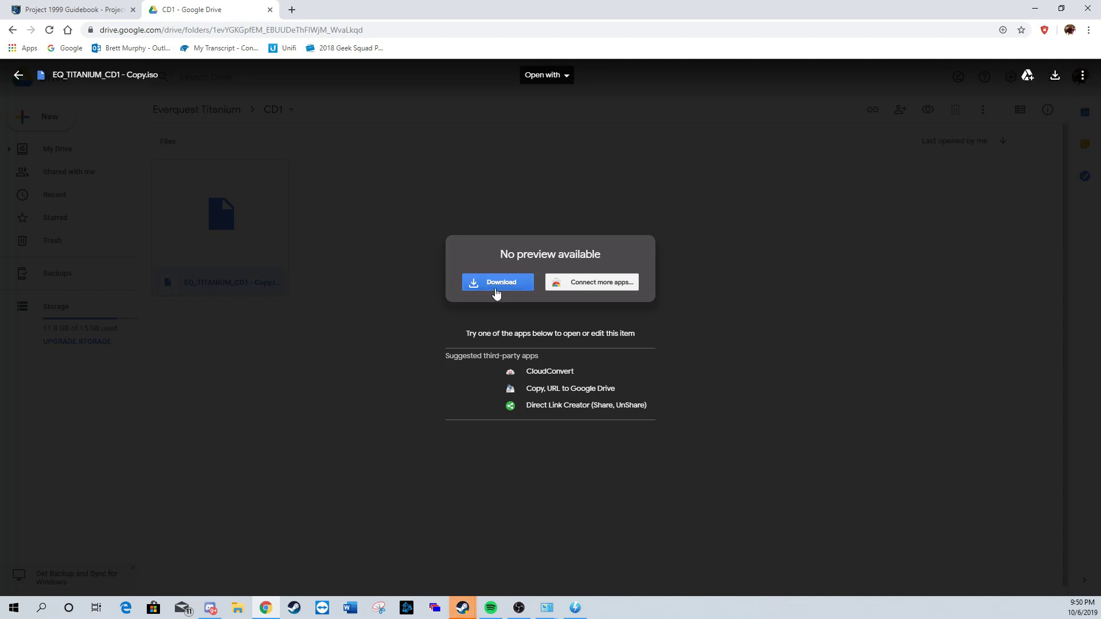
left_click(494, 289)
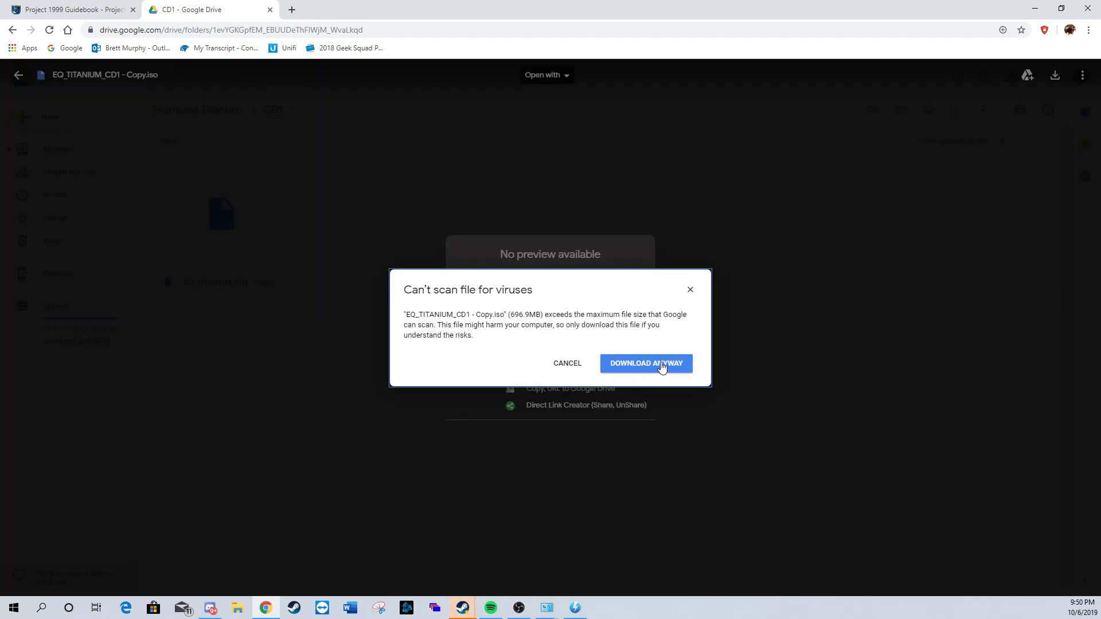
left_click(660, 367)
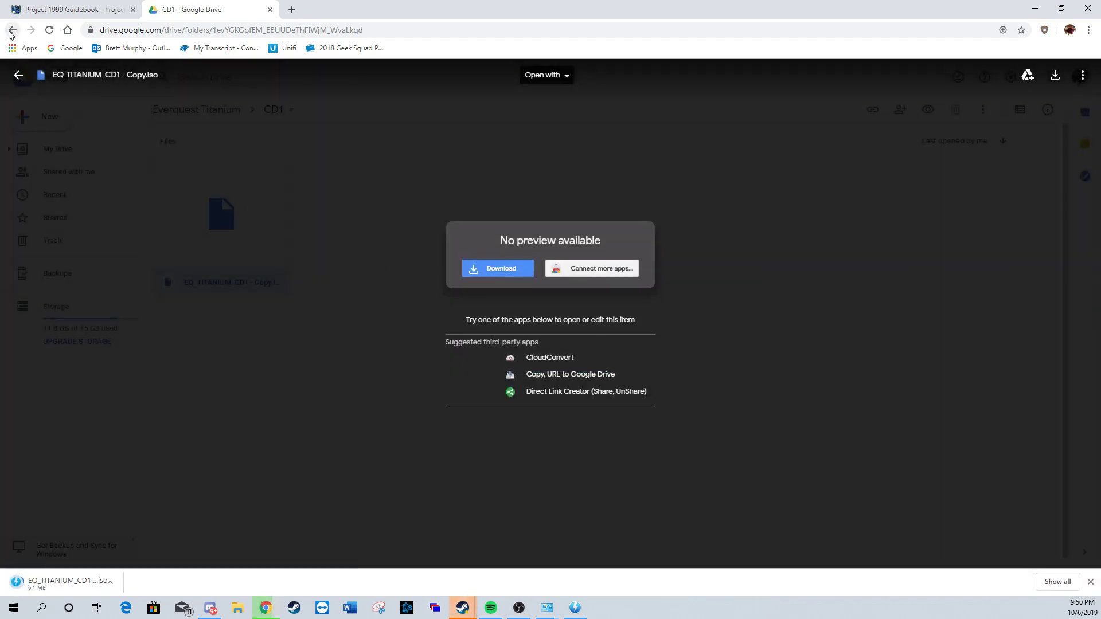
left_click(19, 75)
left_click(13, 30)
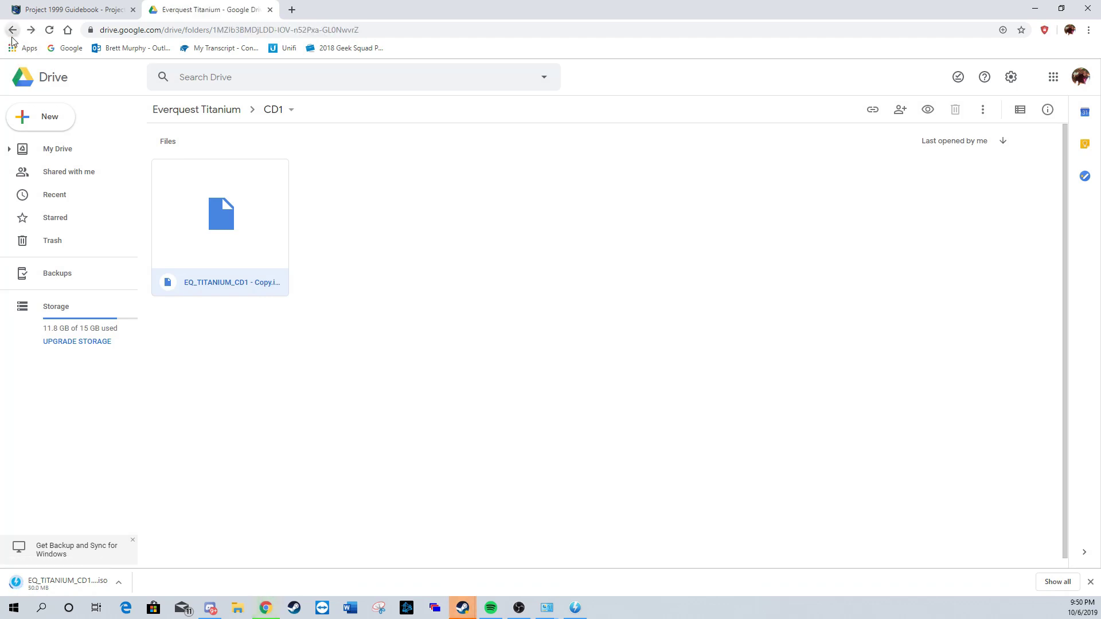
Step: Download the CD2 and CD3 ISO images despite the scan warnings
left_click(772, 176)
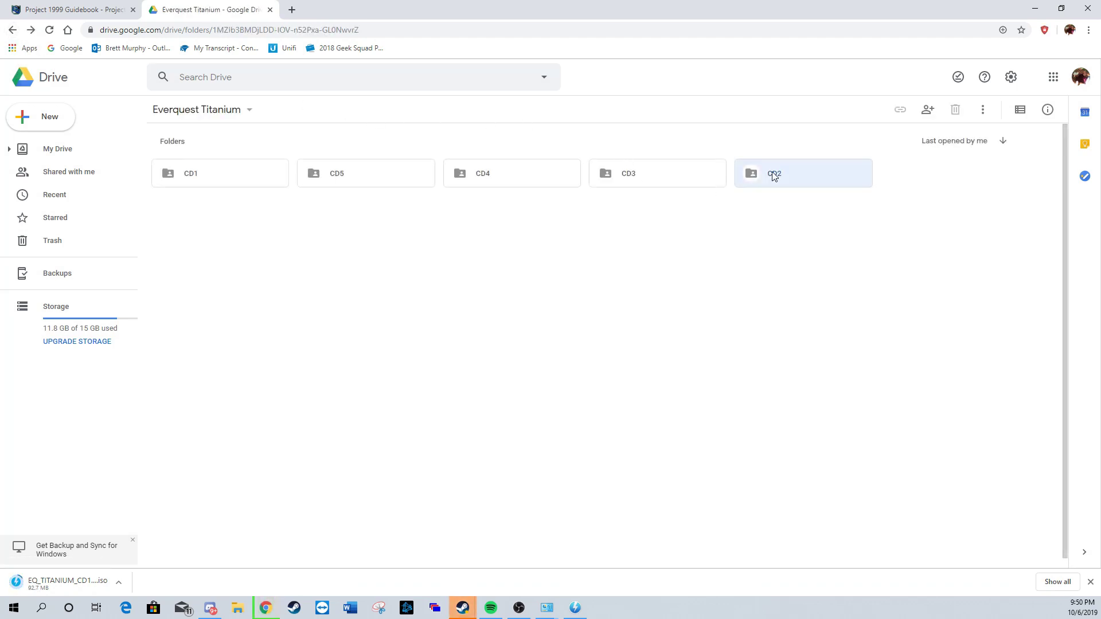
double_click(772, 176)
double_click(245, 231)
left_click(487, 269)
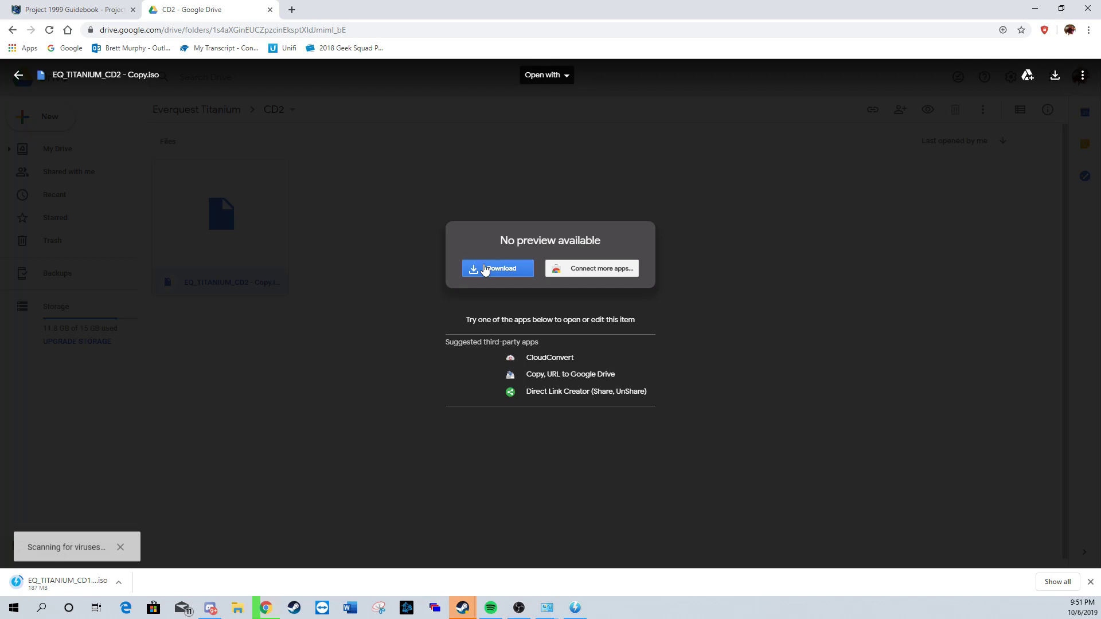
left_click(679, 363)
key("alt+Left")
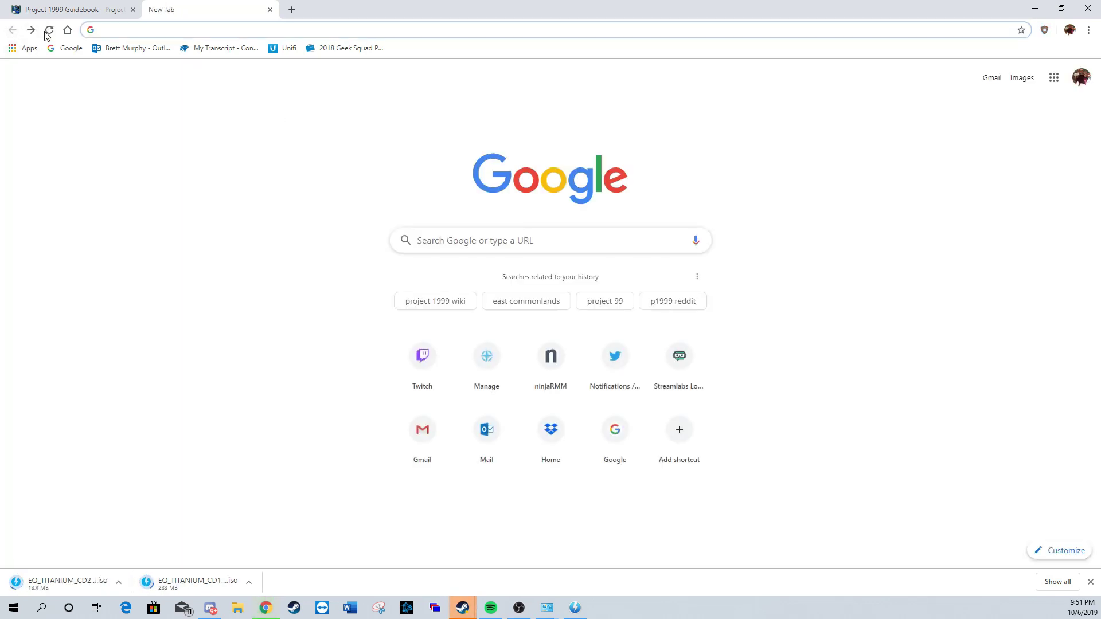
double_click(752, 178)
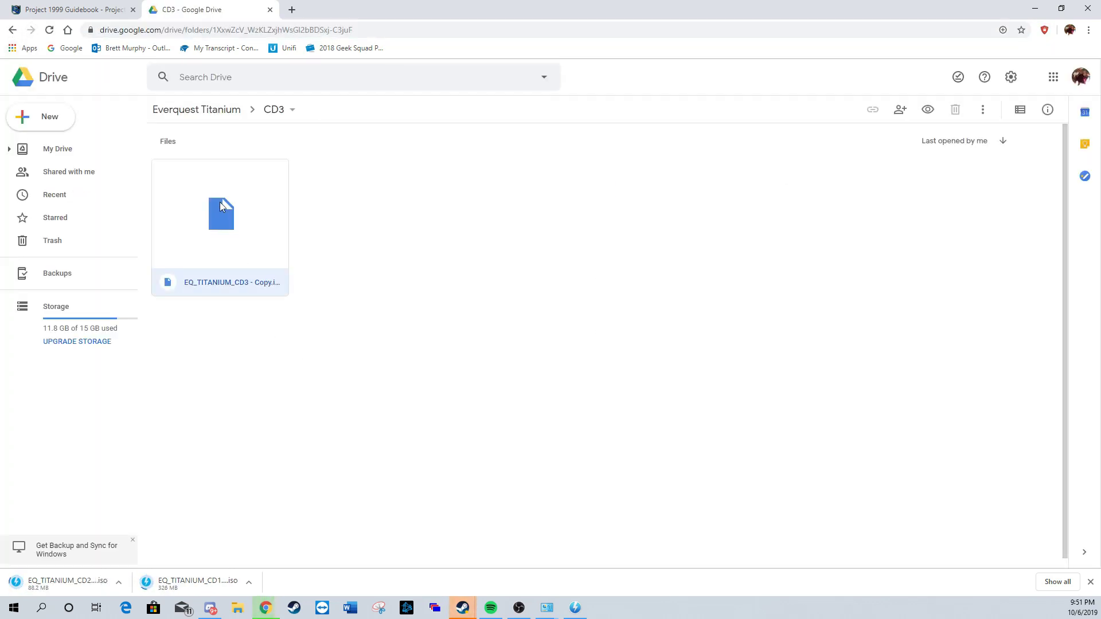
double_click(221, 214)
left_click(659, 356)
left_click(18, 75)
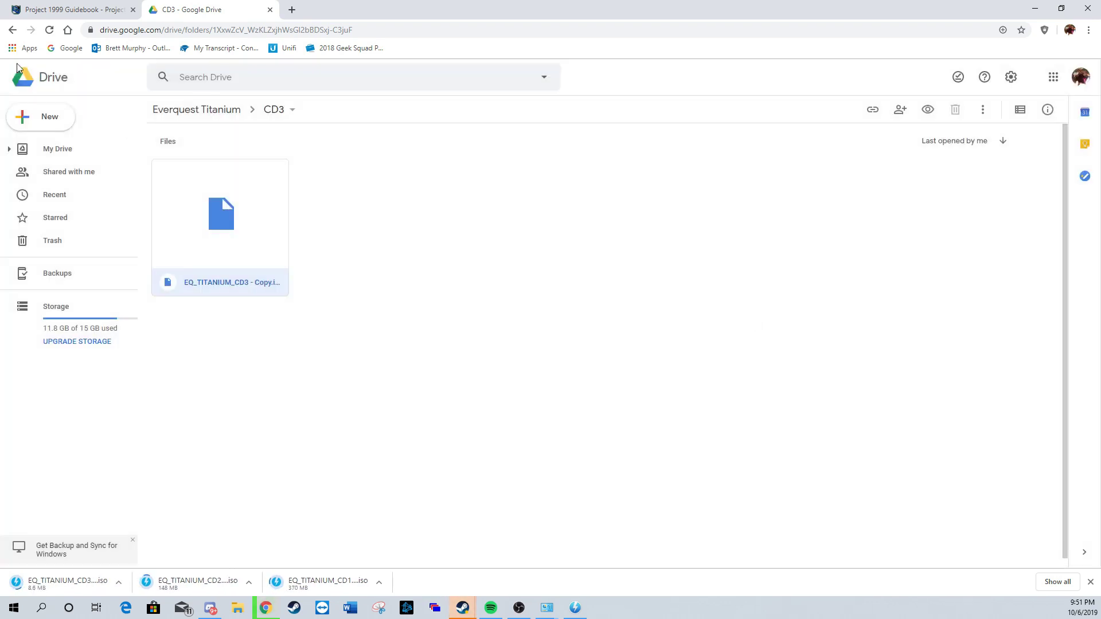
left_click(12, 30)
Step: Download the CD4 and CD5 ISO images despite the scan warnings
double_click(787, 179)
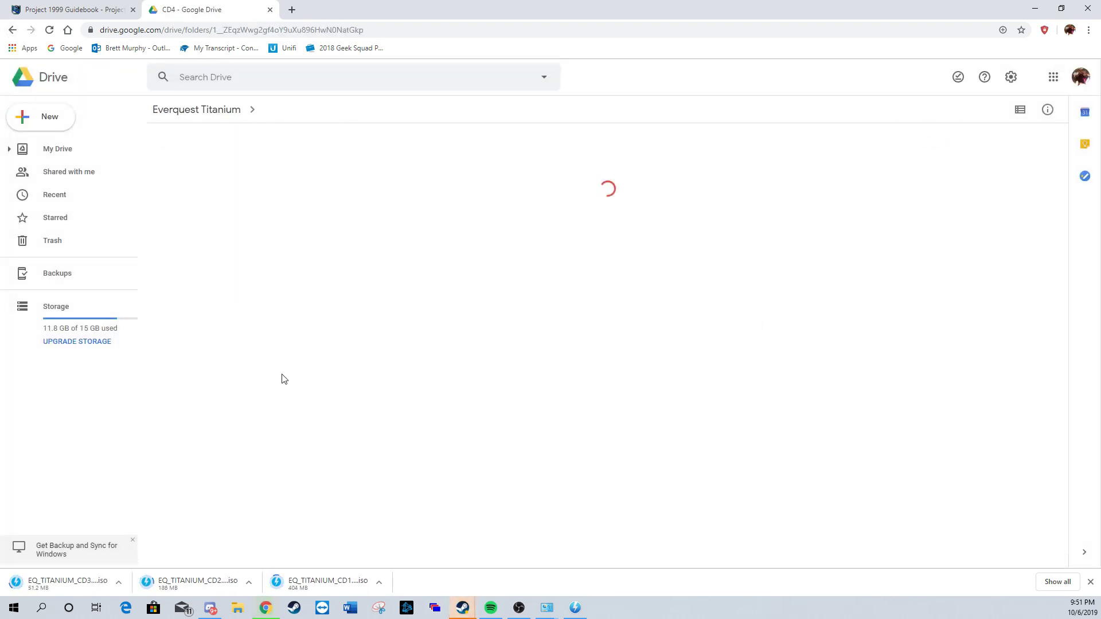
double_click(207, 220)
left_click(498, 269)
left_click(659, 347)
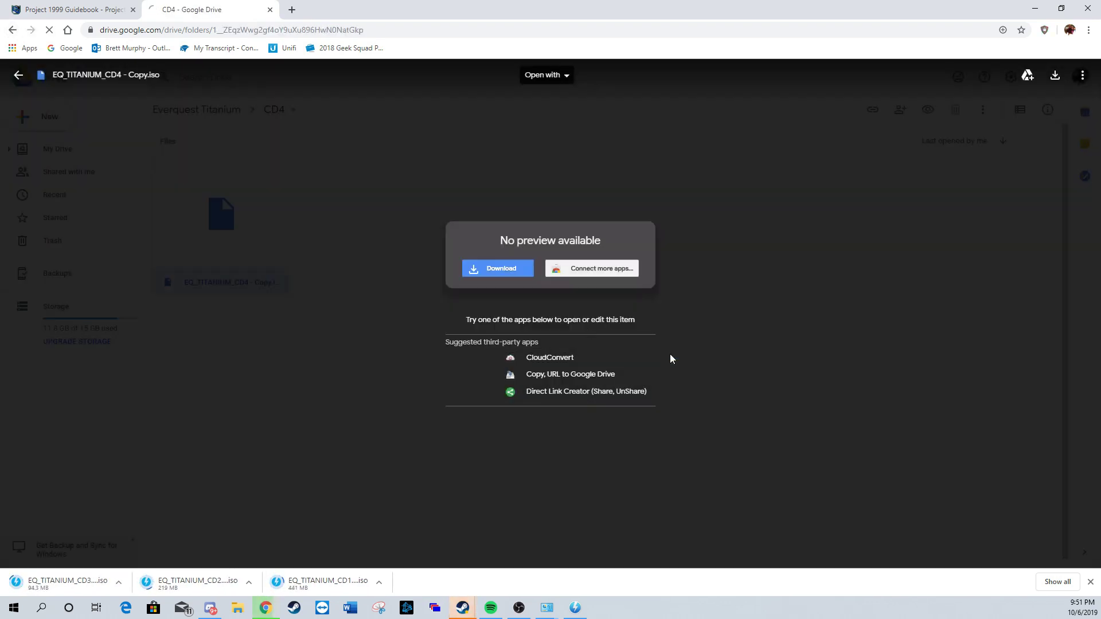
left_click(12, 30)
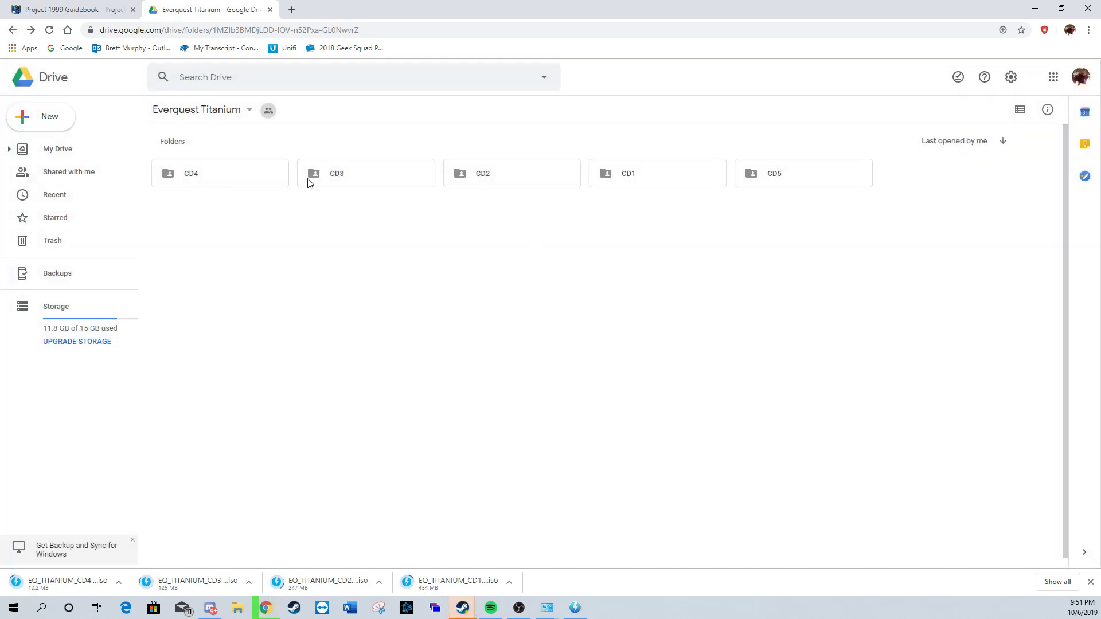
double_click(847, 184)
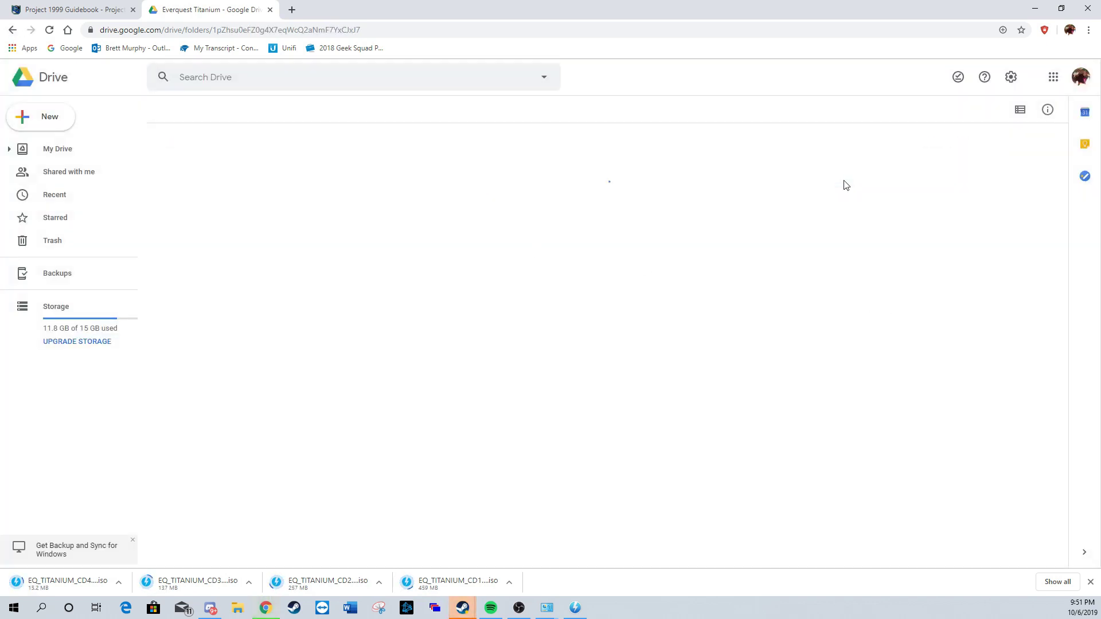
double_click(251, 211)
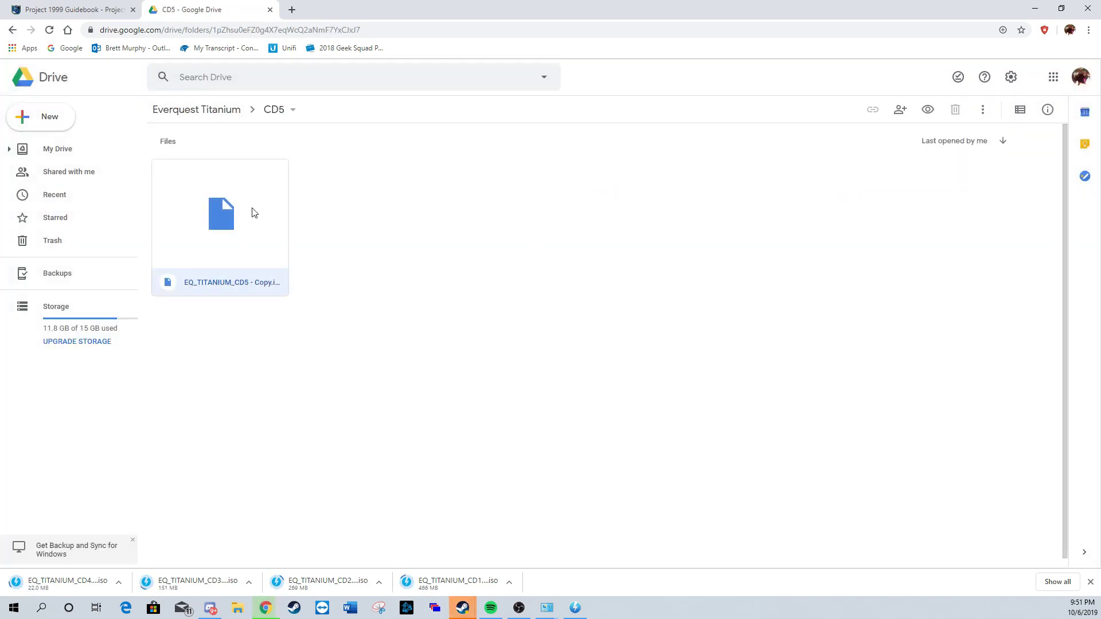
left_click(519, 274)
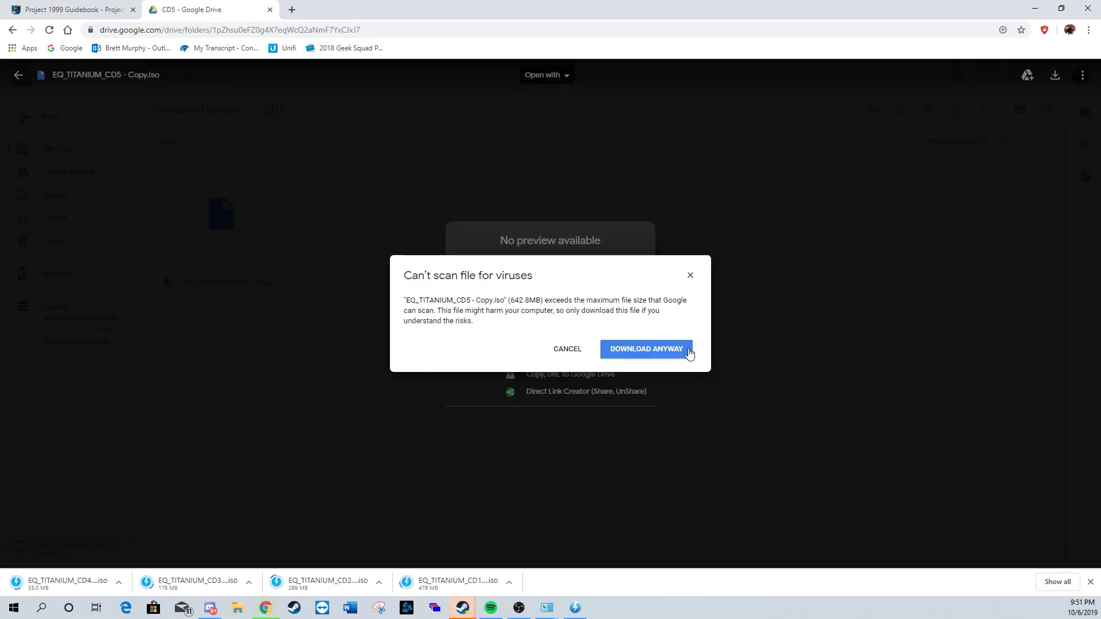
left_click(690, 351)
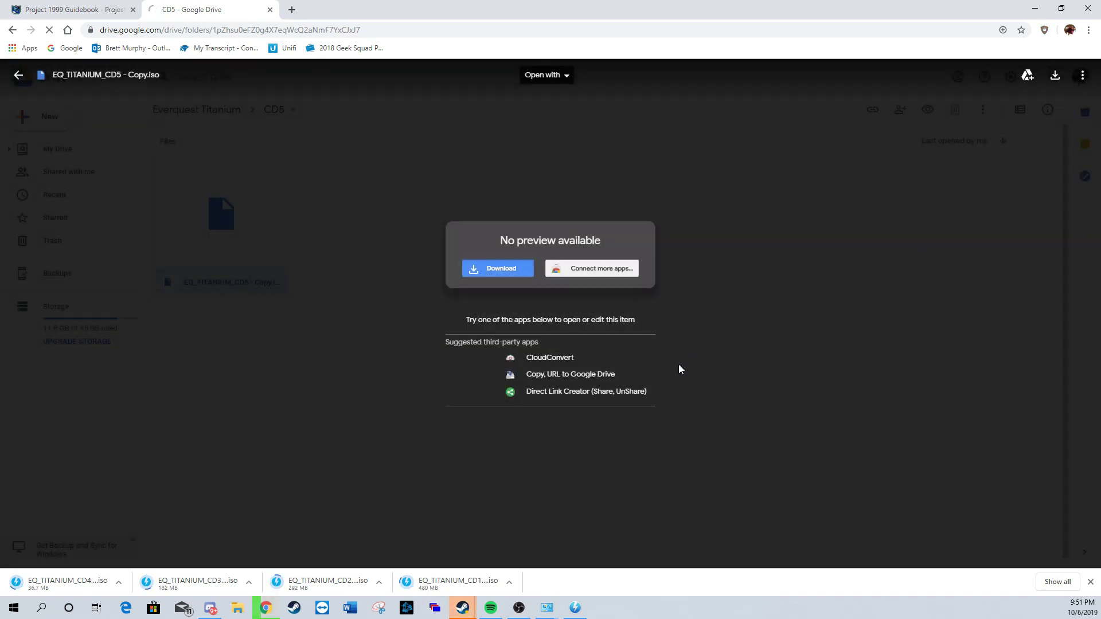
Step: Open DAEMON Tools Lite's Images view and quick-mount the first two Titanium disc images
left_click(572, 606)
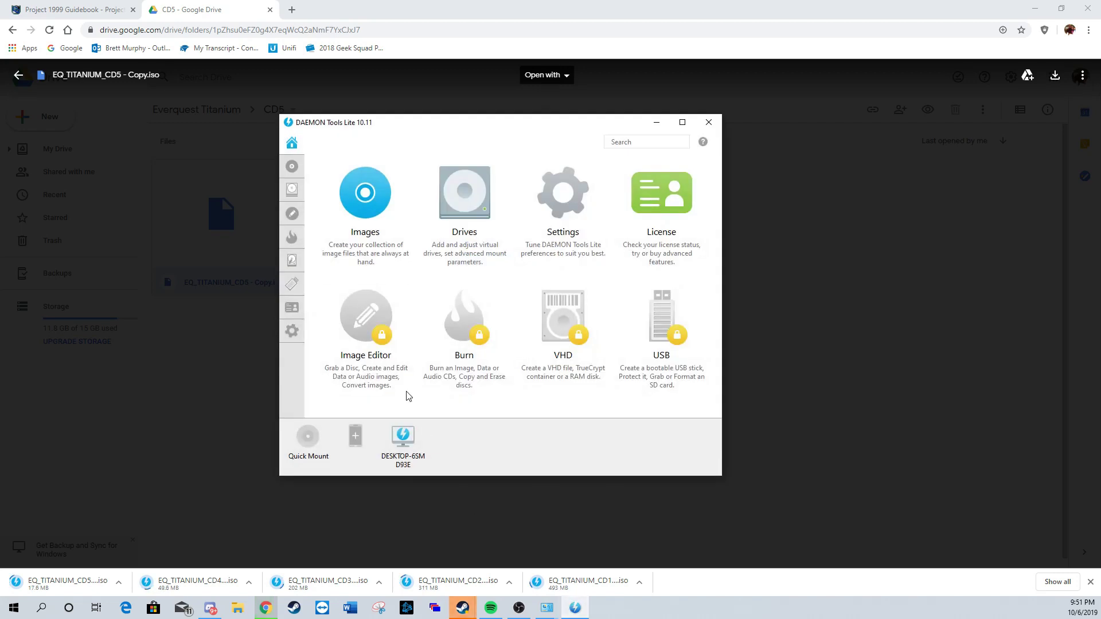
left_click(292, 167)
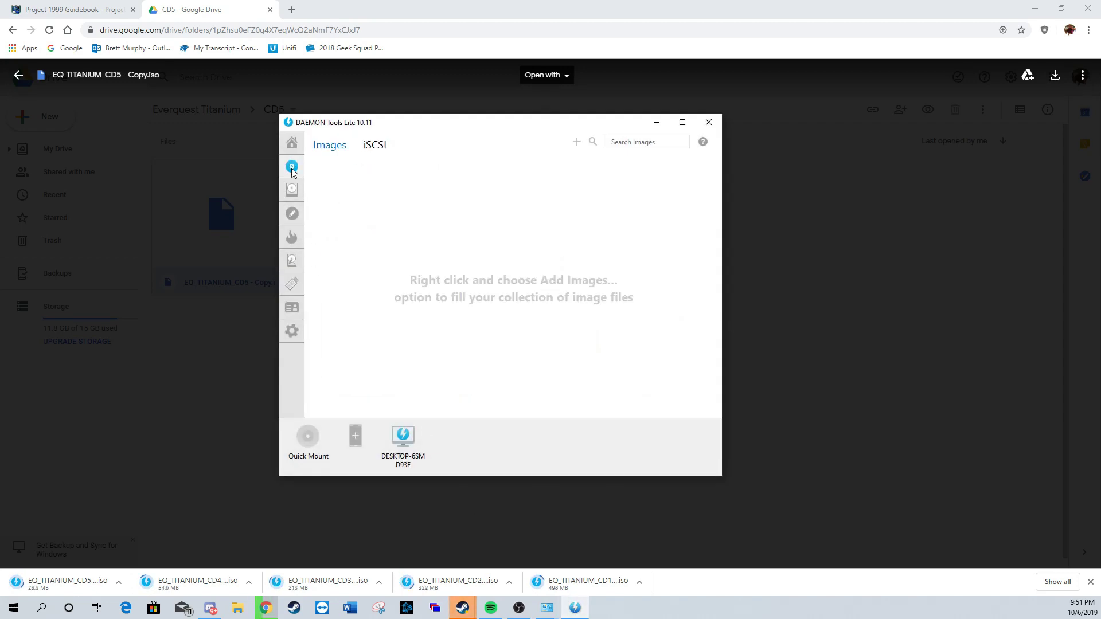
left_click(314, 443)
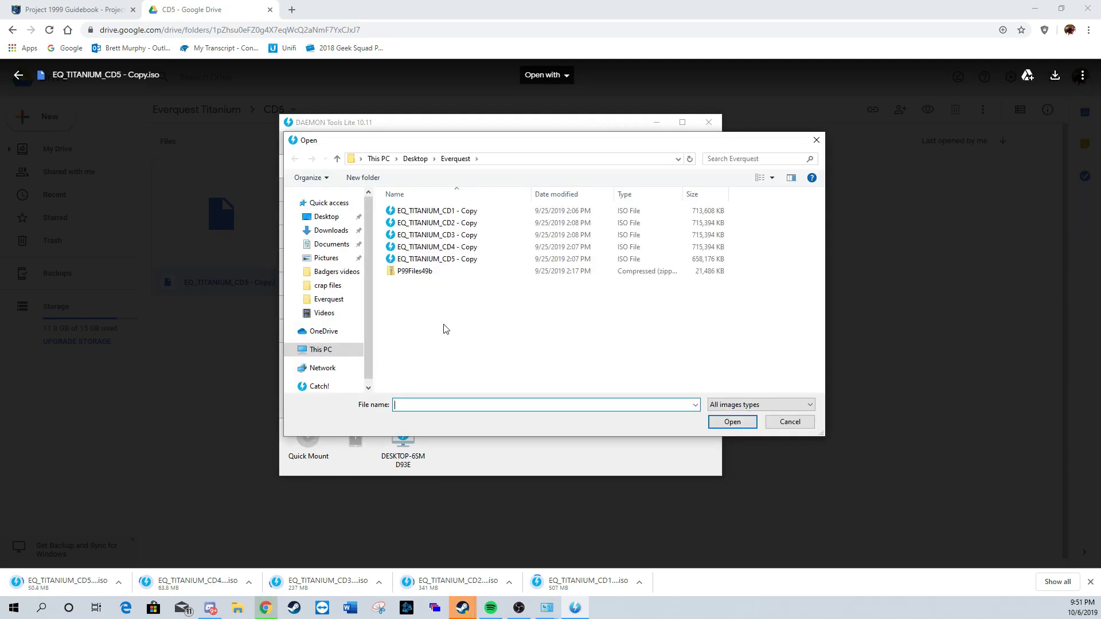
double_click(487, 211)
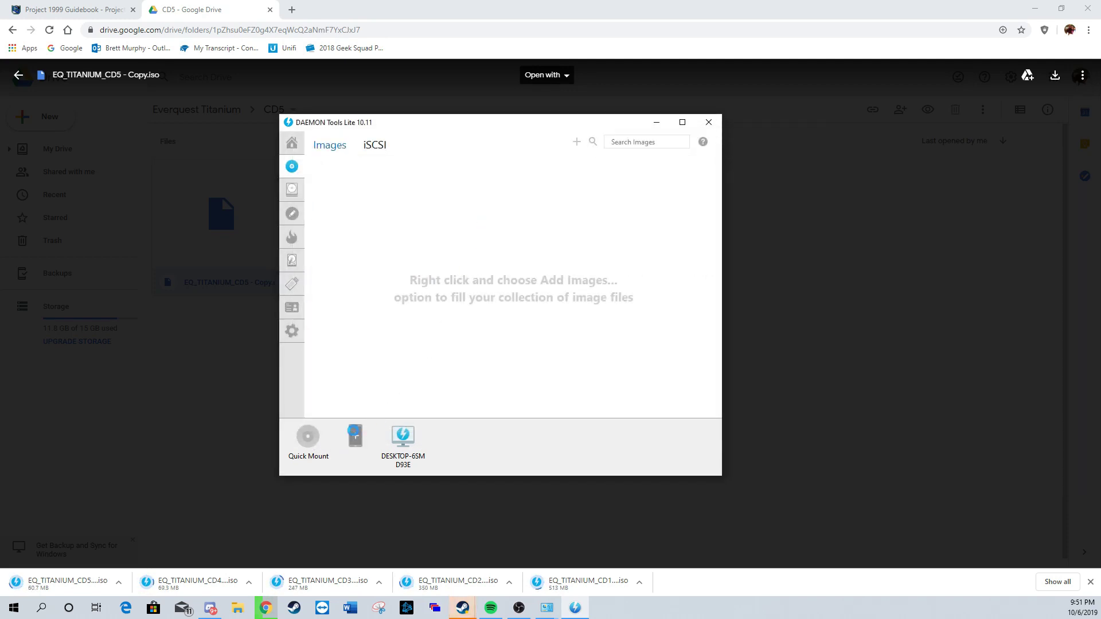
left_click(308, 442)
left_click(447, 233)
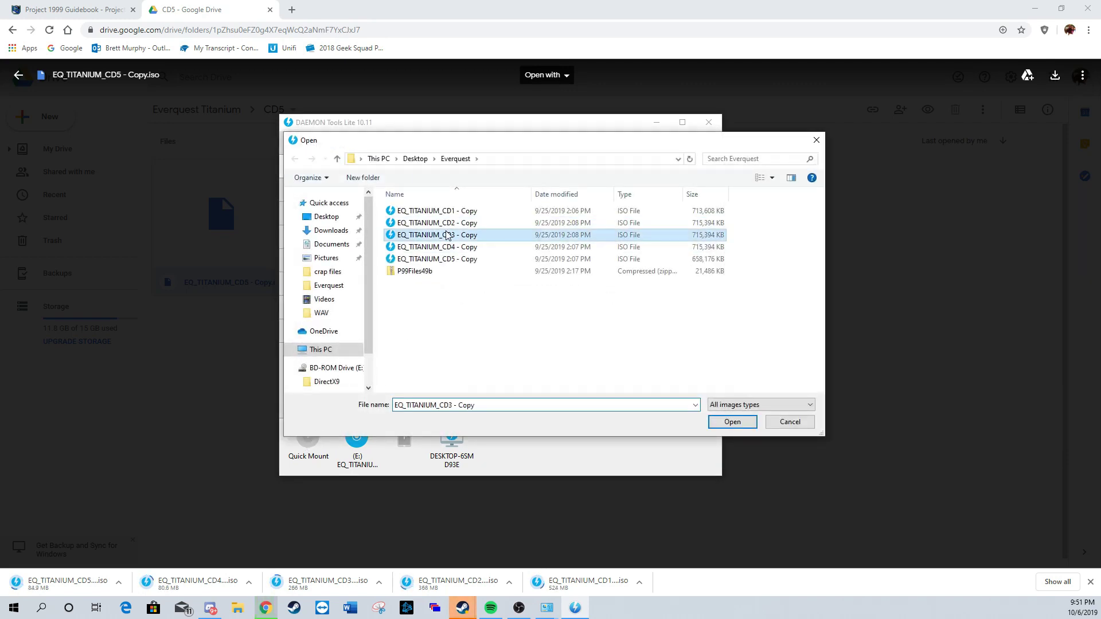
double_click(444, 236)
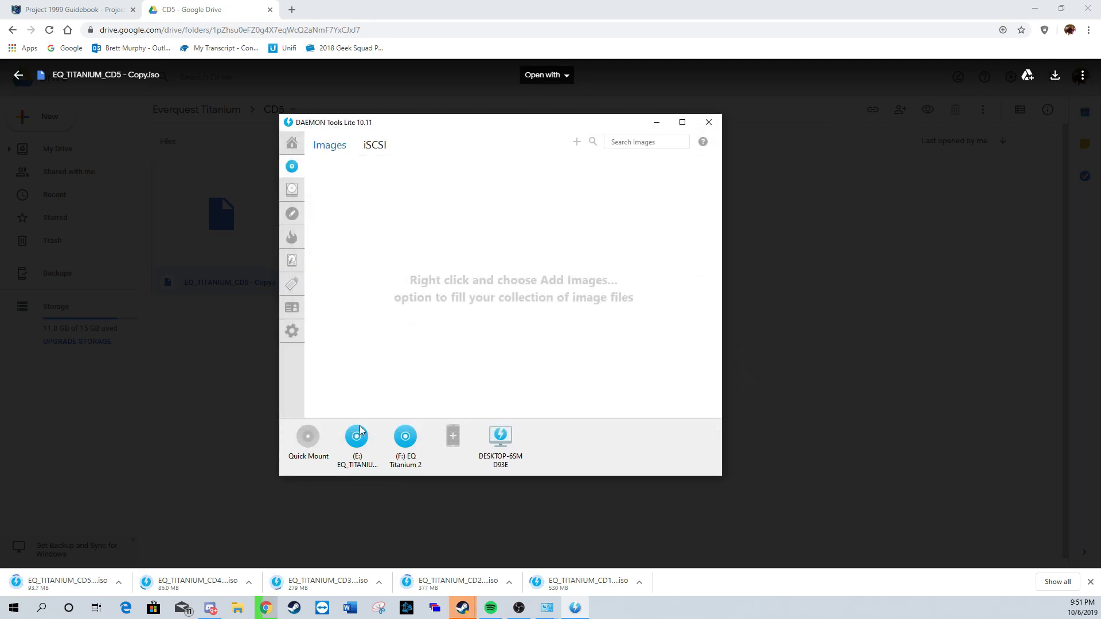
Step: Quick-mount two more disc images; CD5 fails with a no-free-drives warning
left_click(308, 439)
double_click(453, 235)
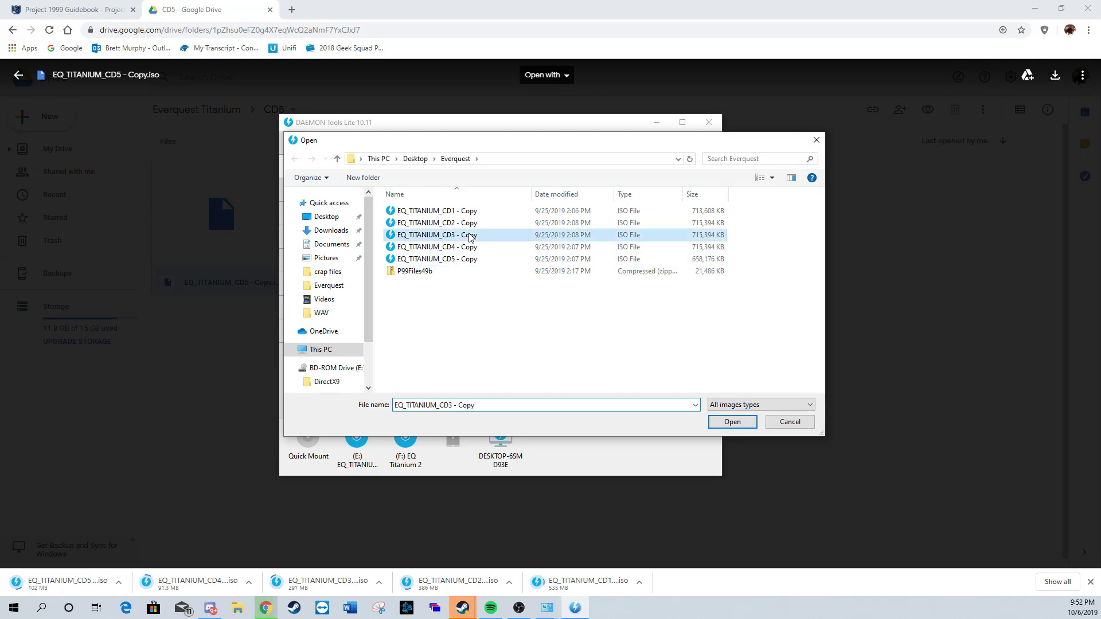
left_click(308, 437)
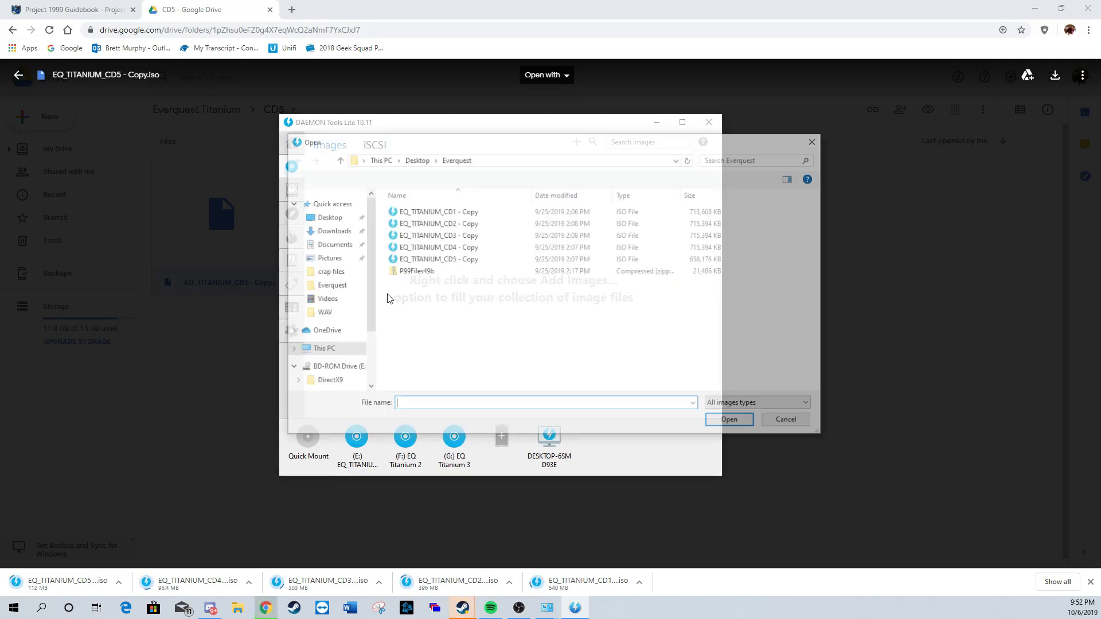
left_click(414, 247)
double_click(415, 249)
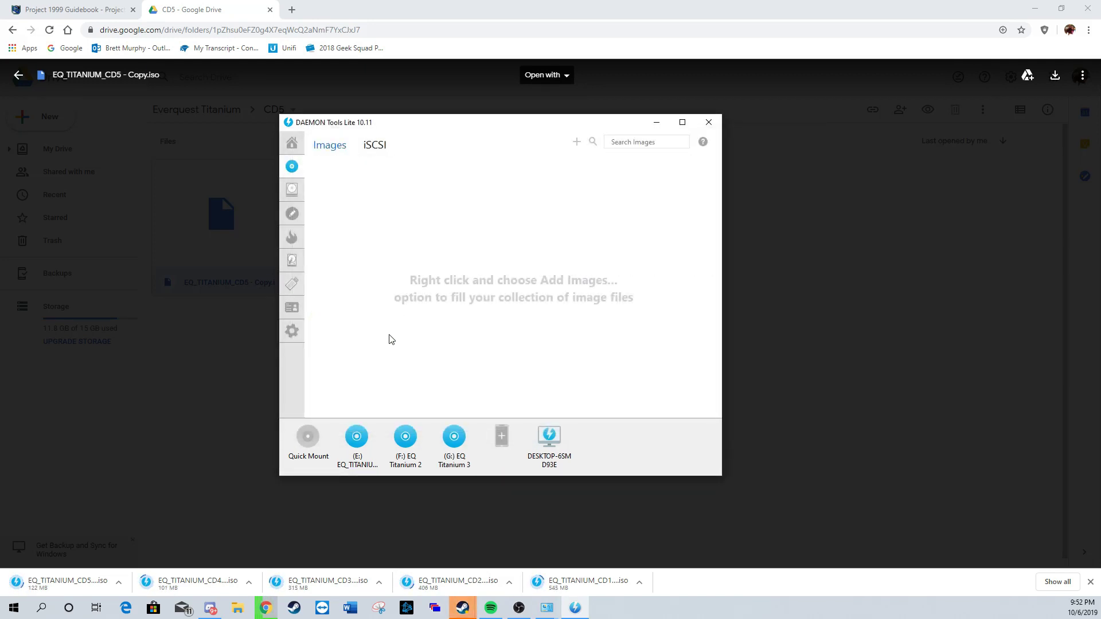
left_click(308, 437)
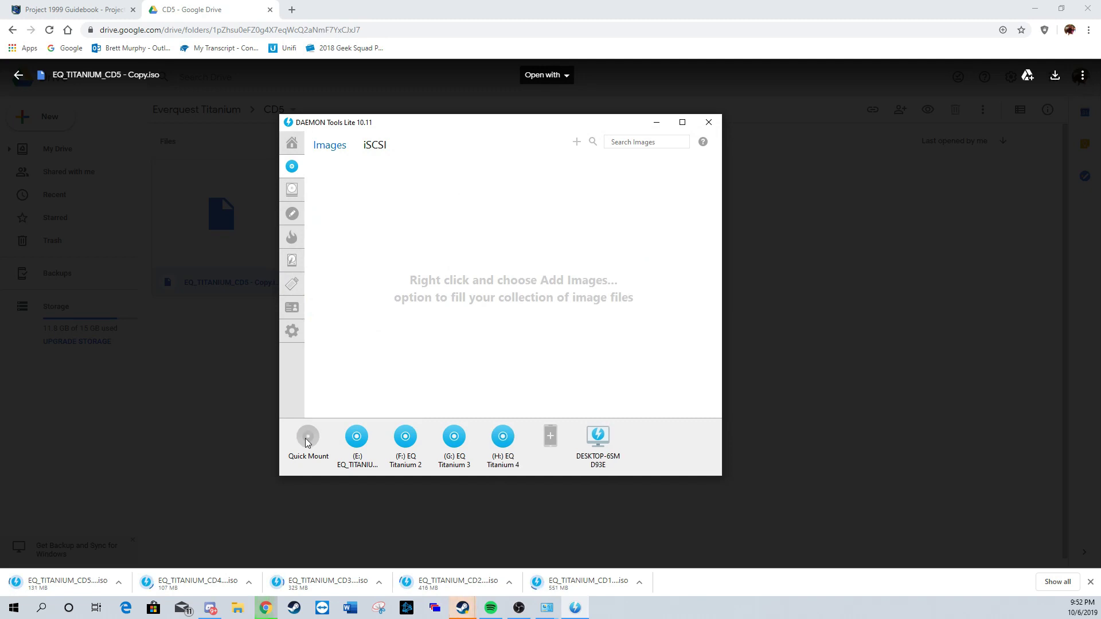
left_click(453, 259)
double_click(453, 259)
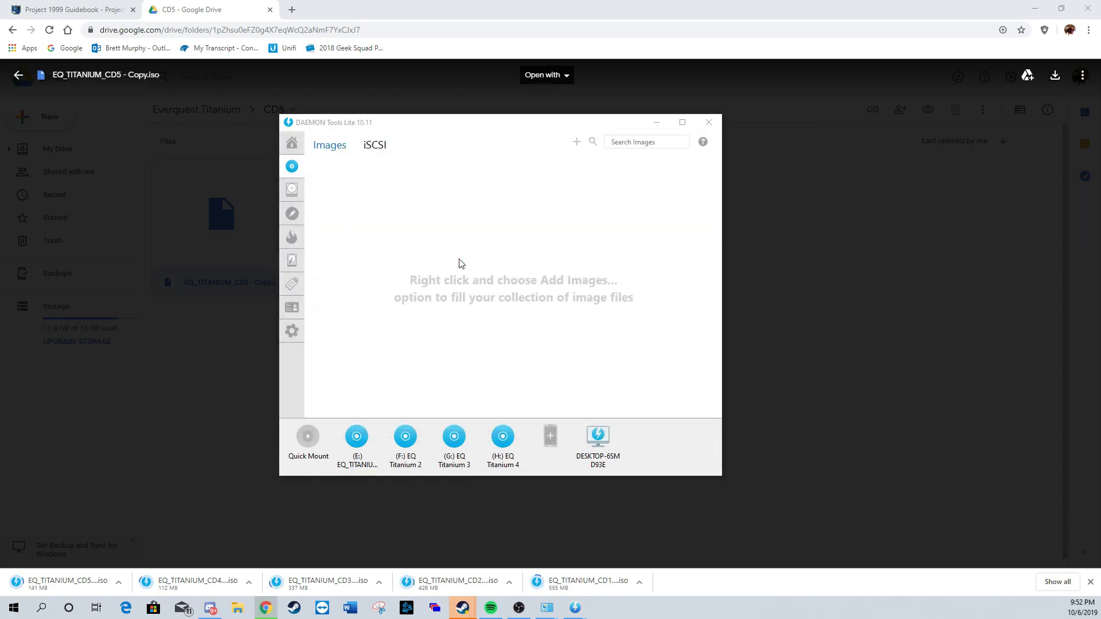
left_click(538, 334)
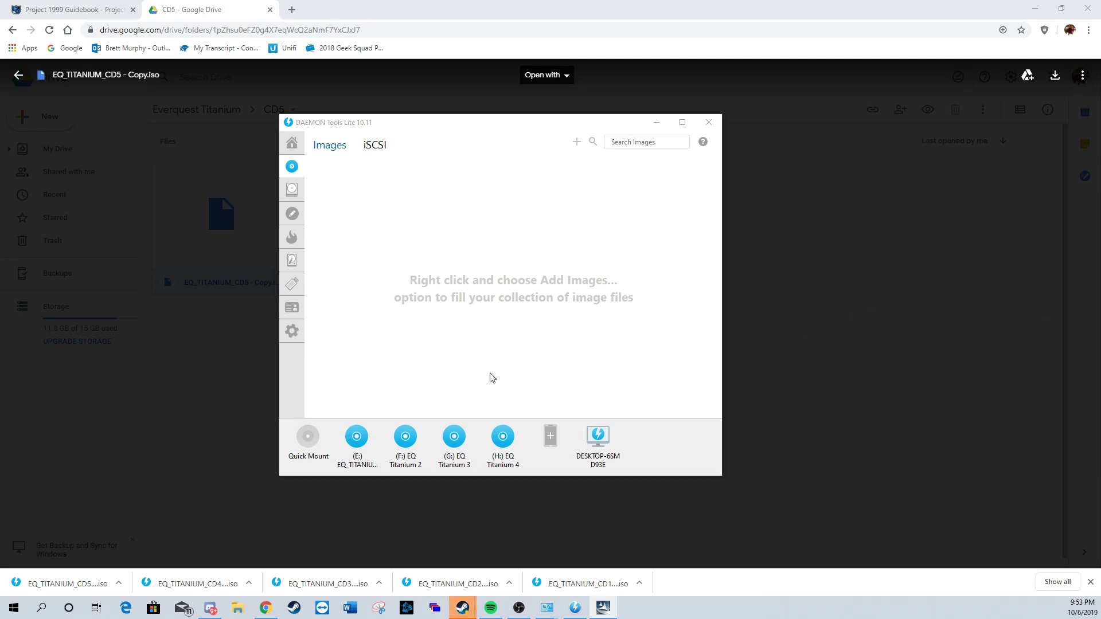
Step: Unmount drive E and mount a disc image on it again
mouse_move(355, 448)
left_click(376, 425)
left_click(467, 343)
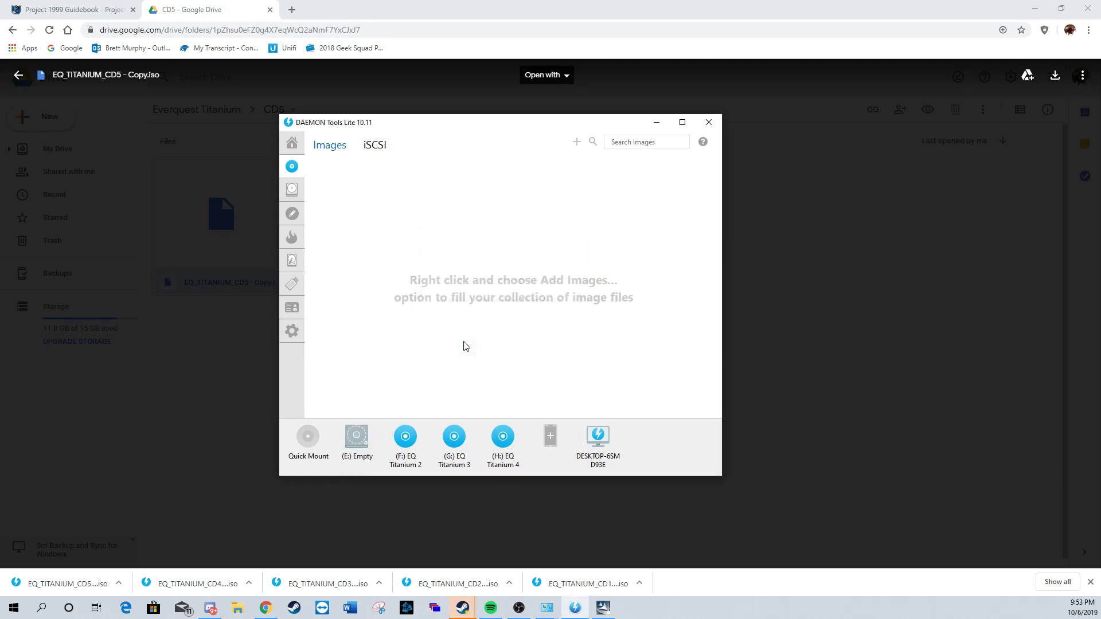
left_click(356, 436)
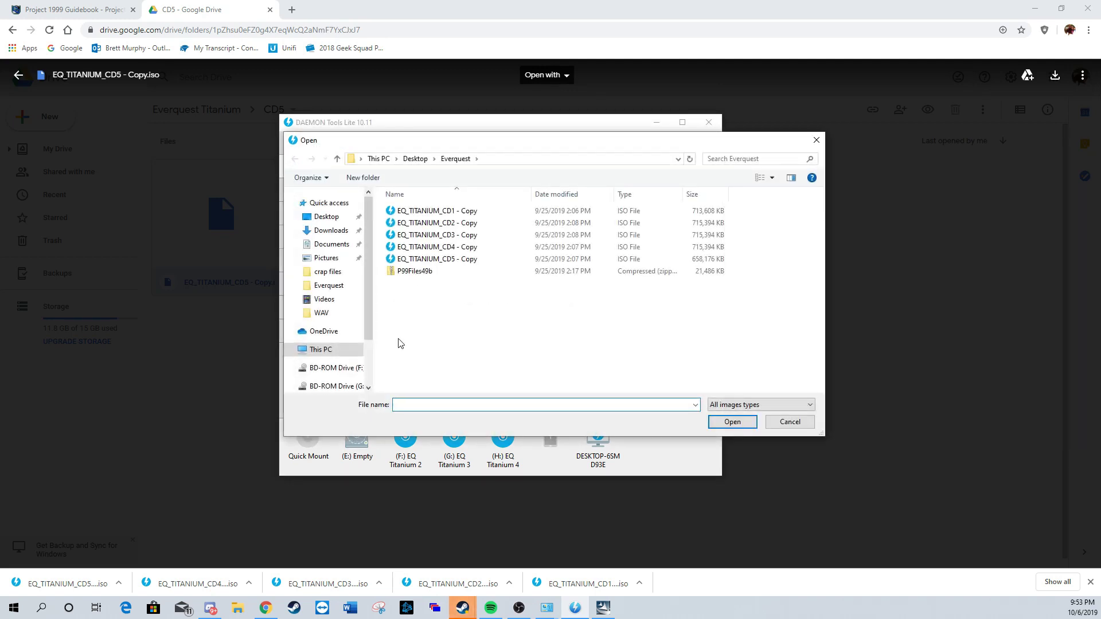
double_click(452, 223)
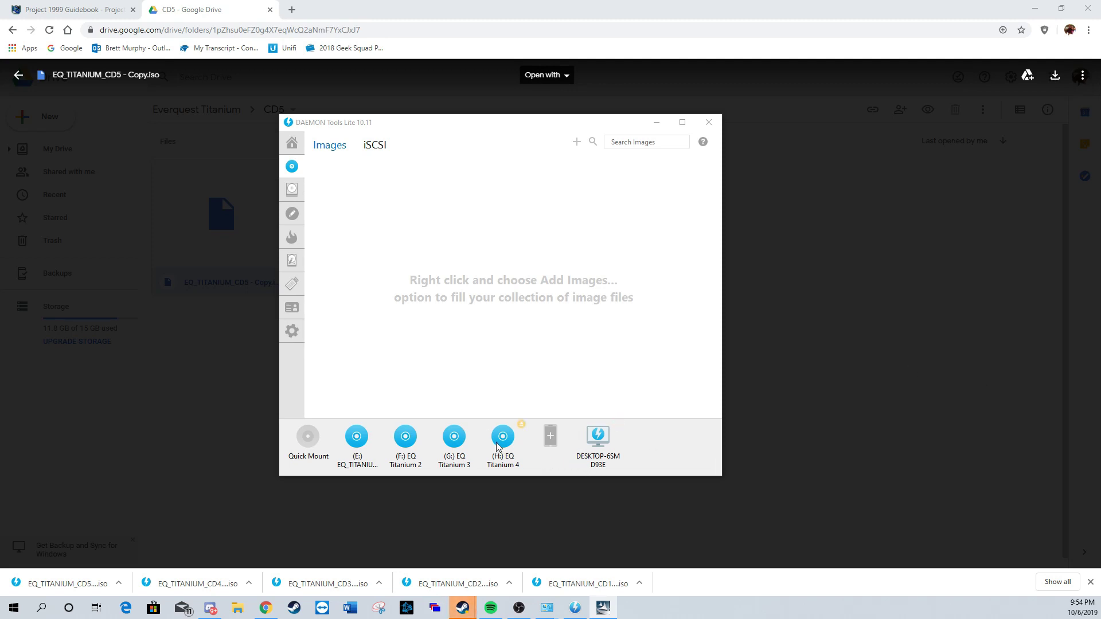
Step: Empty drive H and mount the CD5 image on it
left_click(523, 427)
left_click(503, 437)
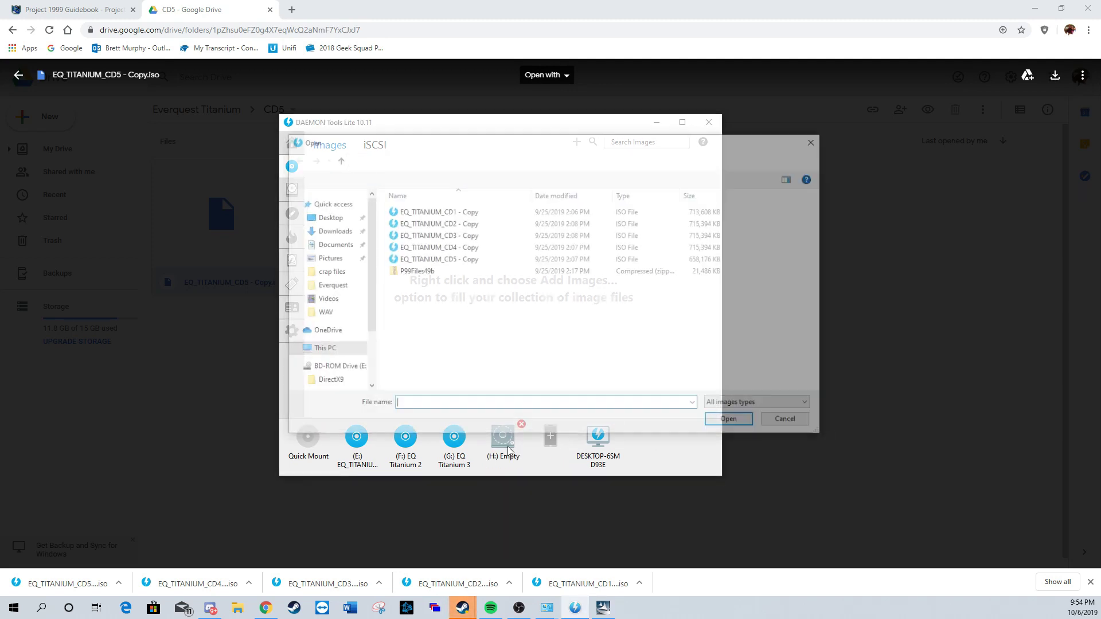
double_click(459, 260)
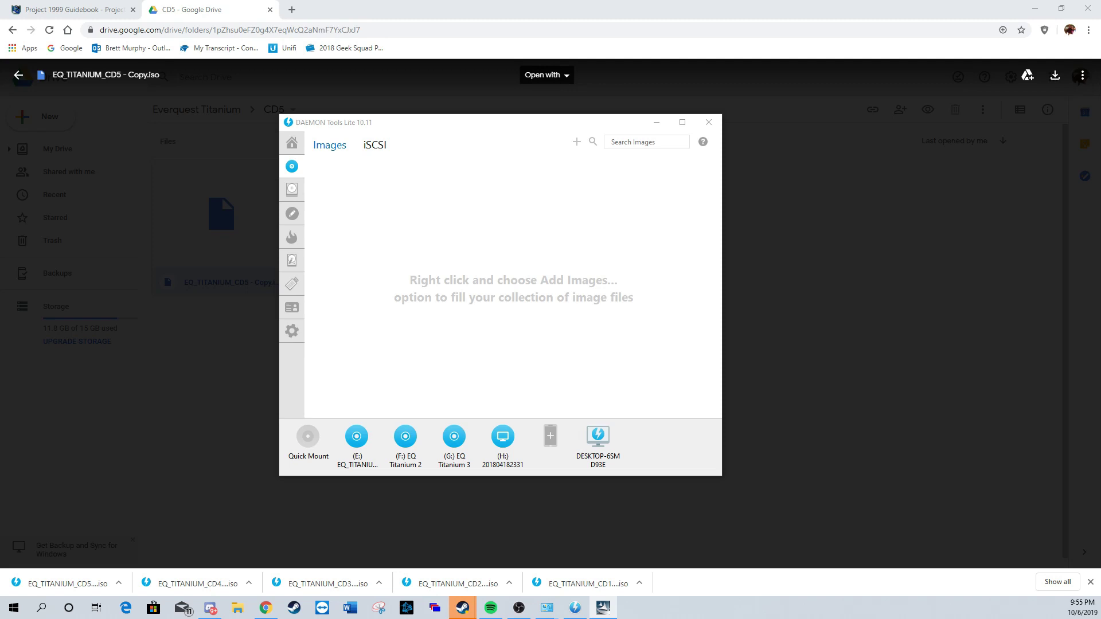
left_click(860, 338)
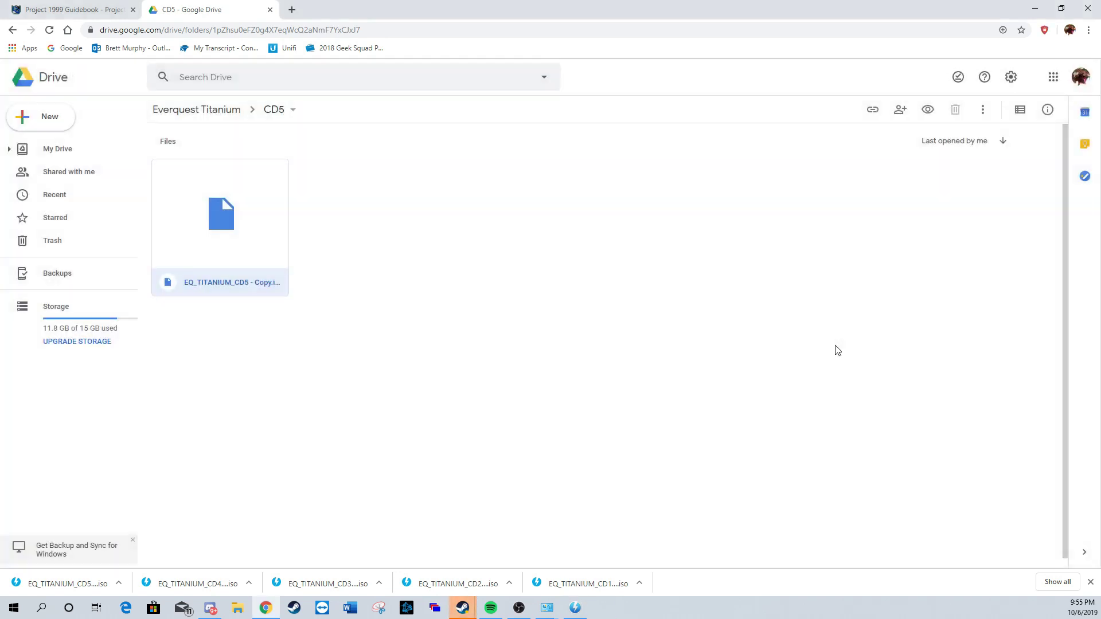
Step: From the Project 1999 guidebook, download the Project 1999 Files (V50d) zip and open it
left_click(77, 12)
scroll(184, 220, "up", 1)
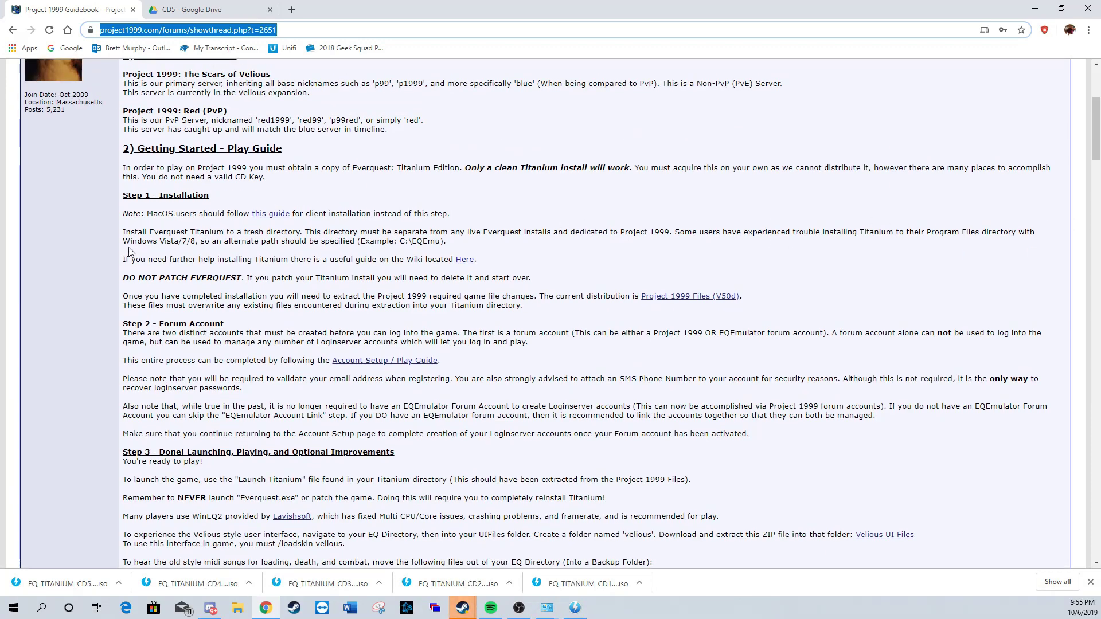
left_click(704, 303)
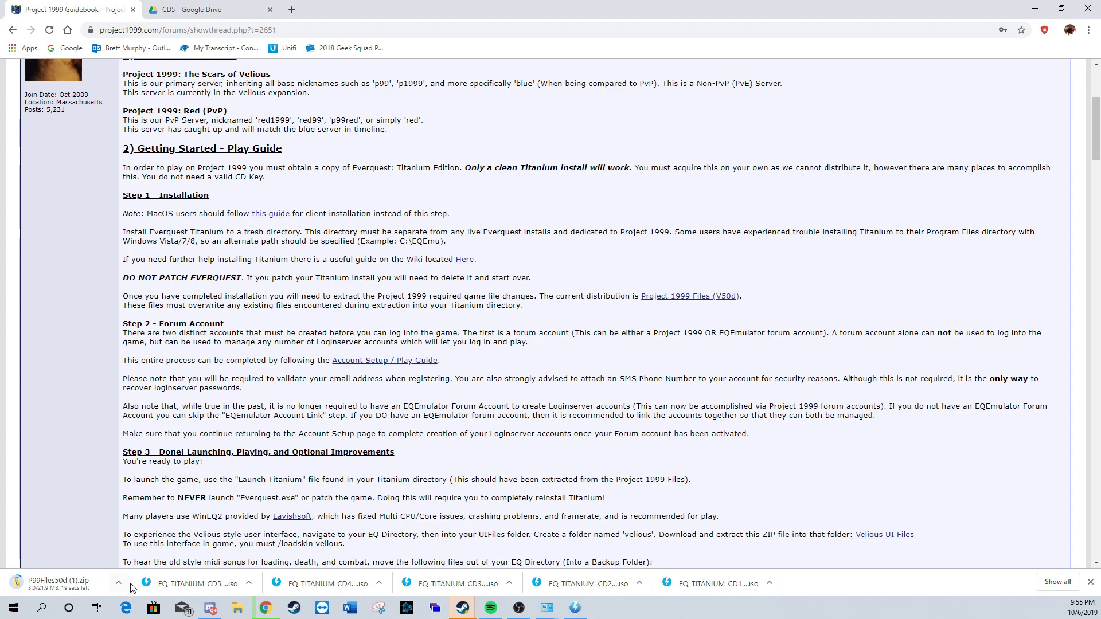
left_click(96, 589)
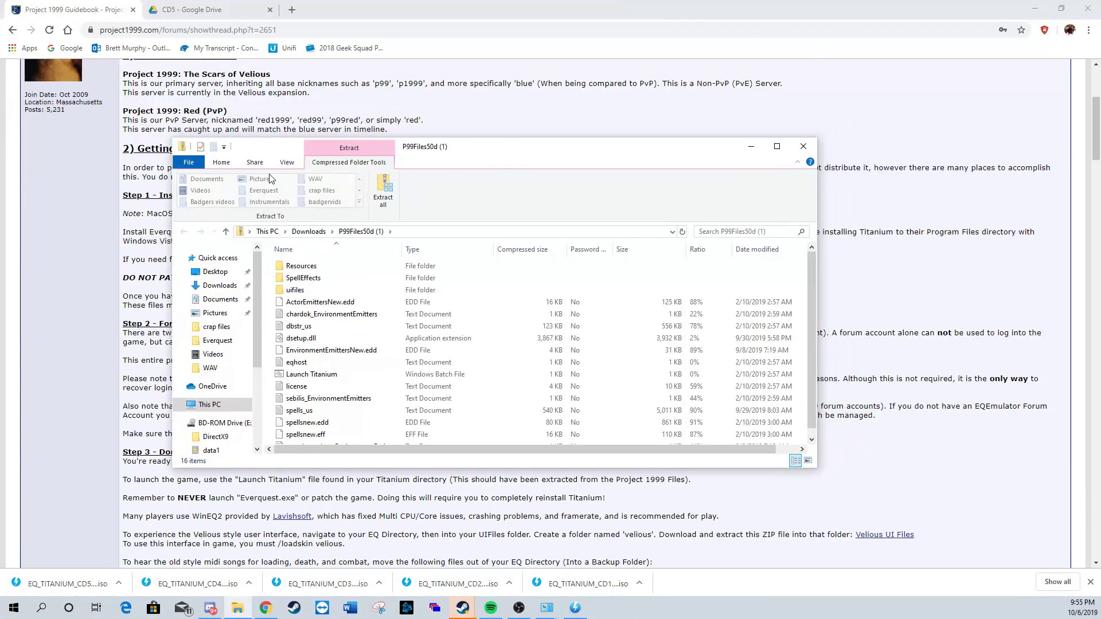
Step: Set the zip's extraction destination to C:\Program Files (x86)\Sony\EverQuest
left_click(389, 187)
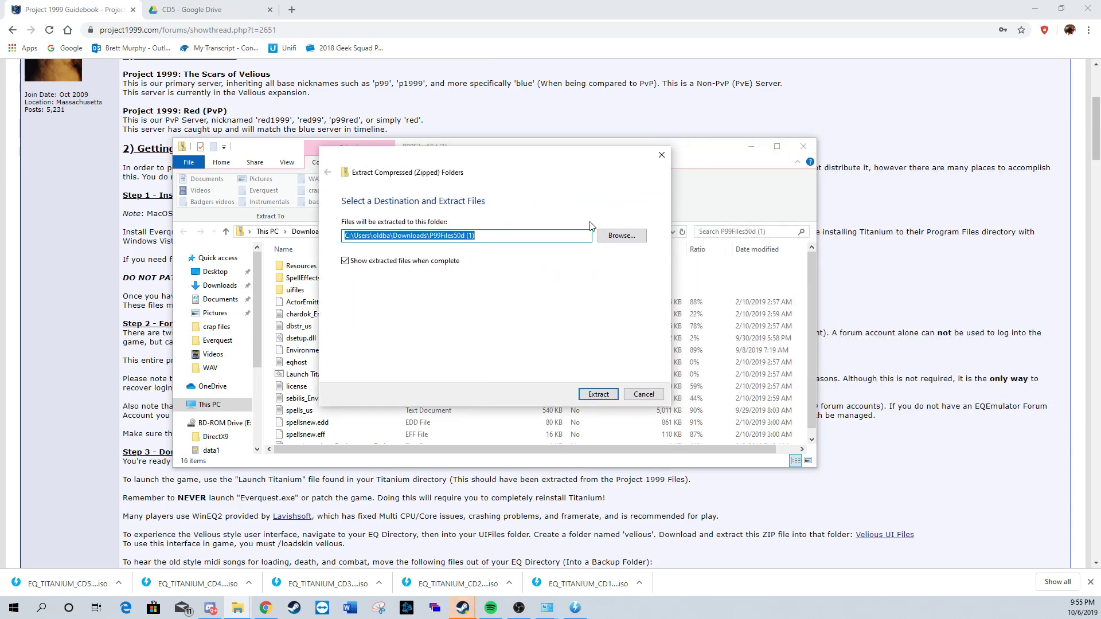
left_click(622, 236)
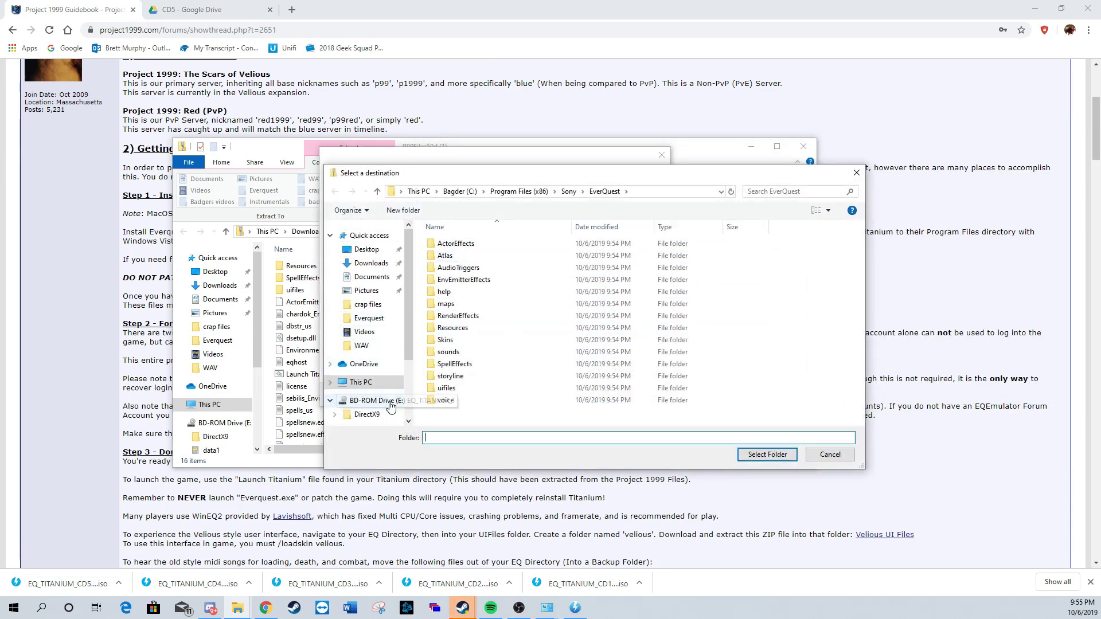
left_click(360, 382)
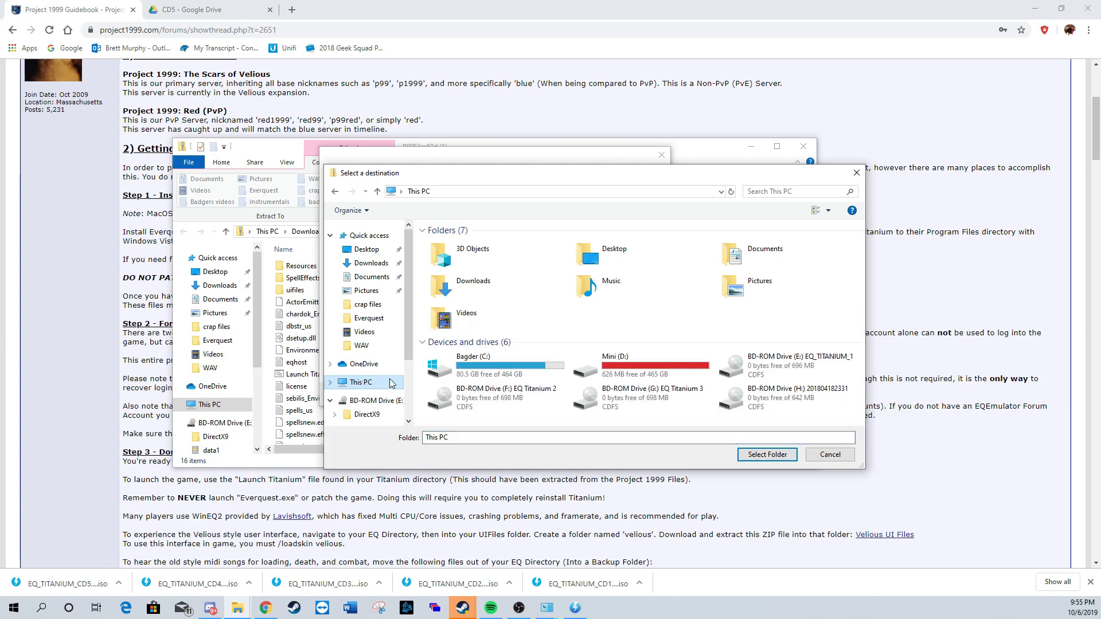
double_click(514, 363)
double_click(480, 305)
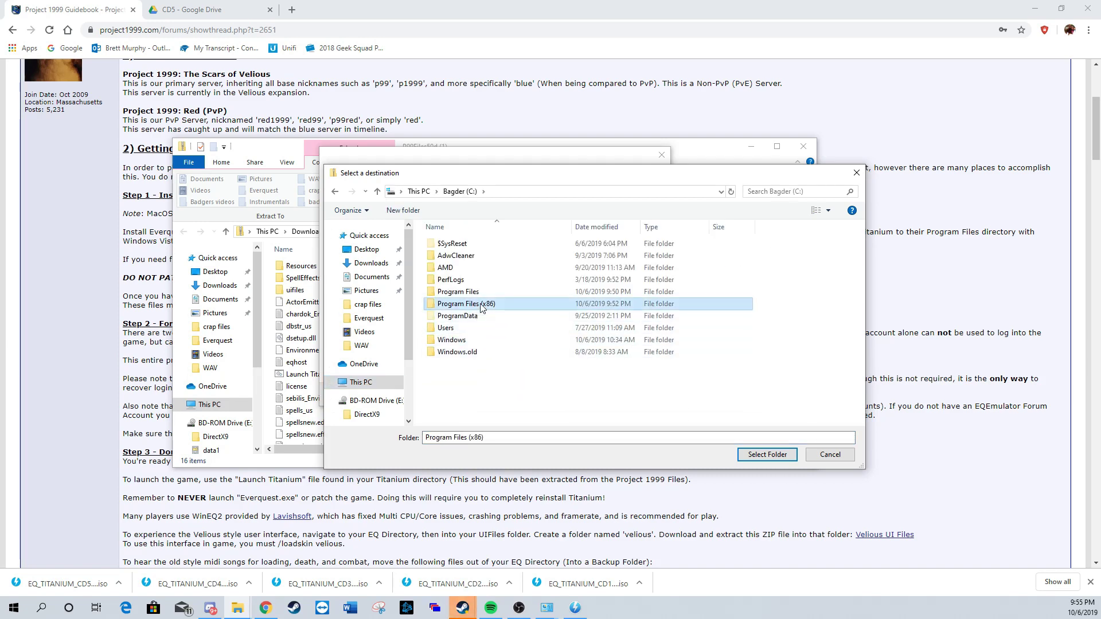
scroll(480, 308, "down", 5)
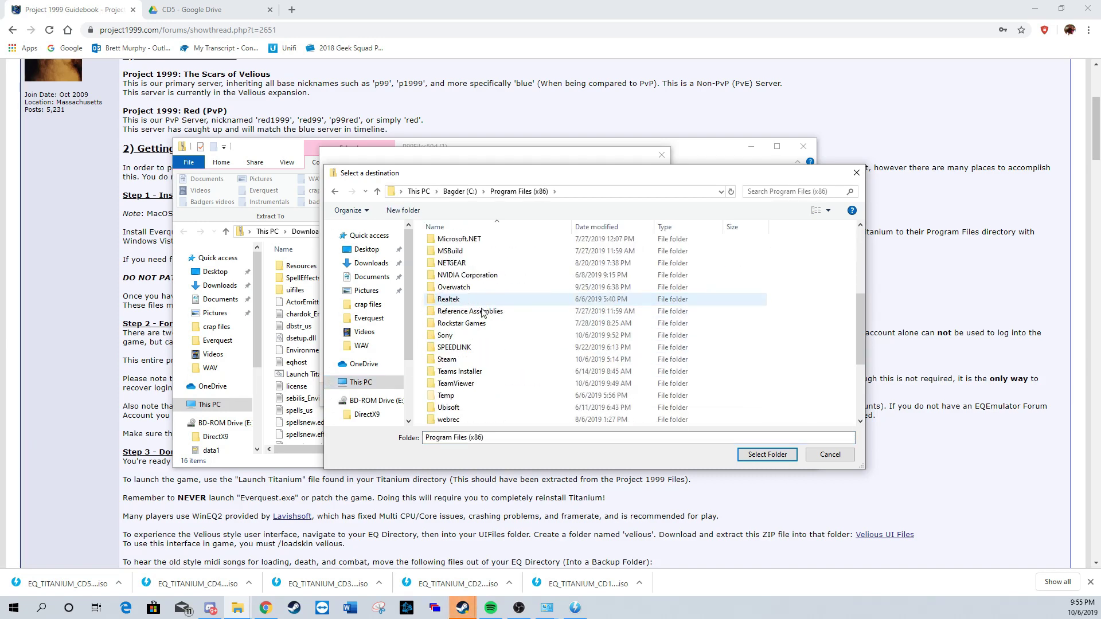
left_click(462, 338)
double_click(462, 339)
double_click(463, 245)
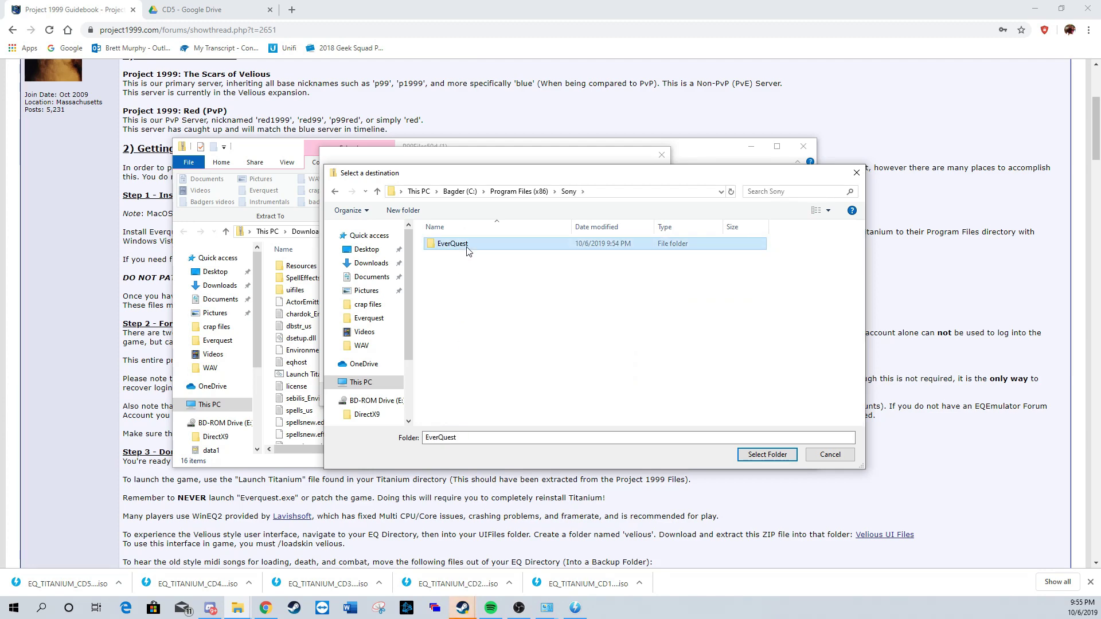
left_click(766, 454)
Step: Extract the files, replacing all same-named files with administrator permission
left_click_drag(491, 237, 320, 236)
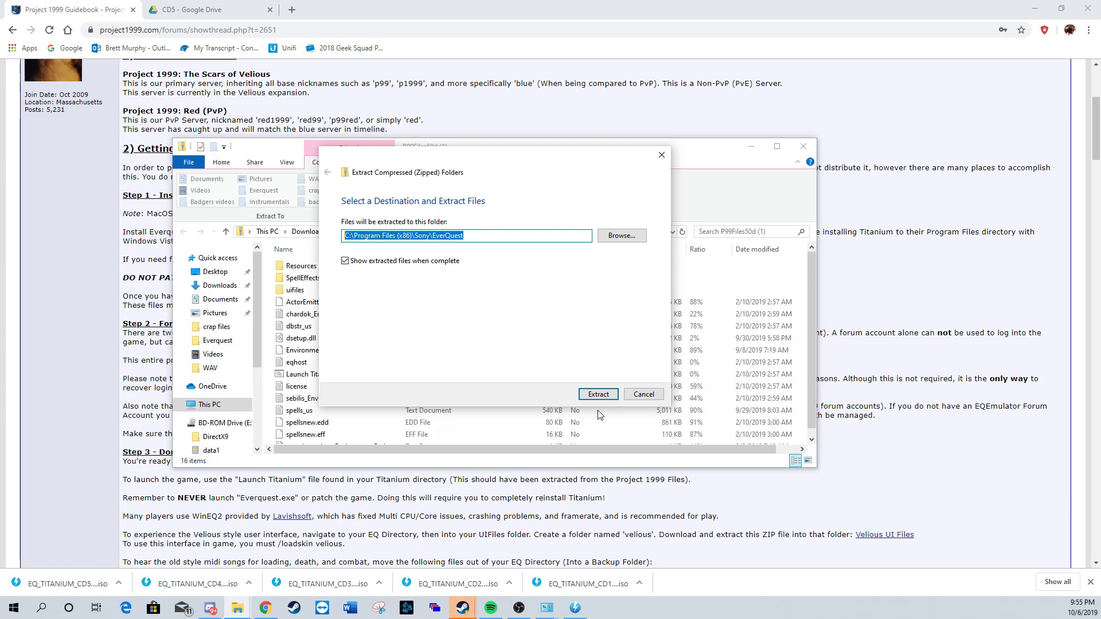
left_click(595, 395)
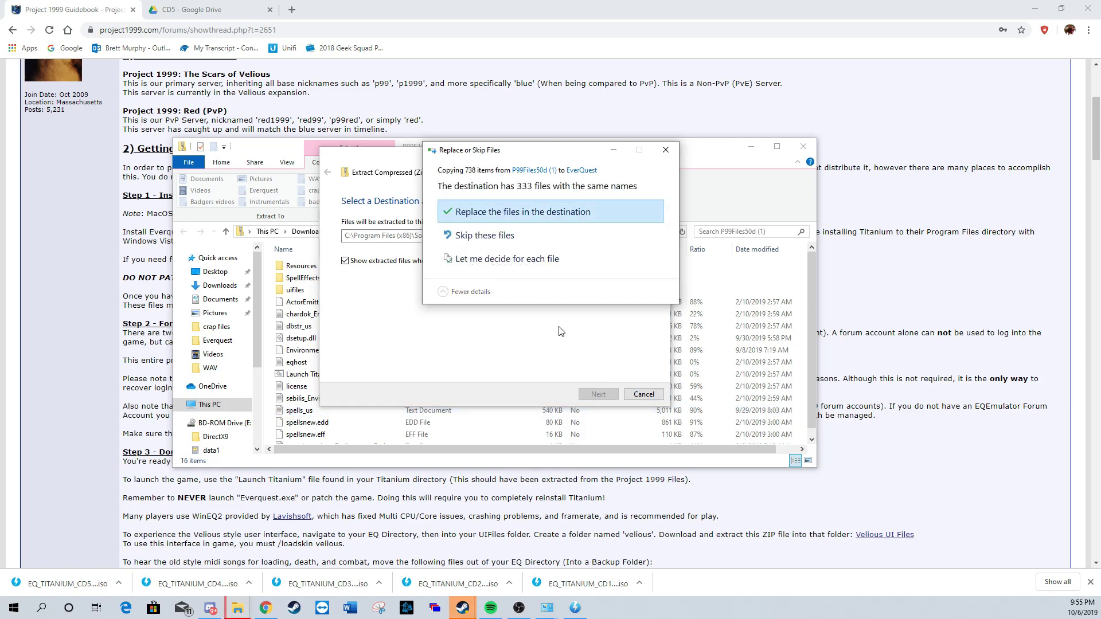
left_click(563, 212)
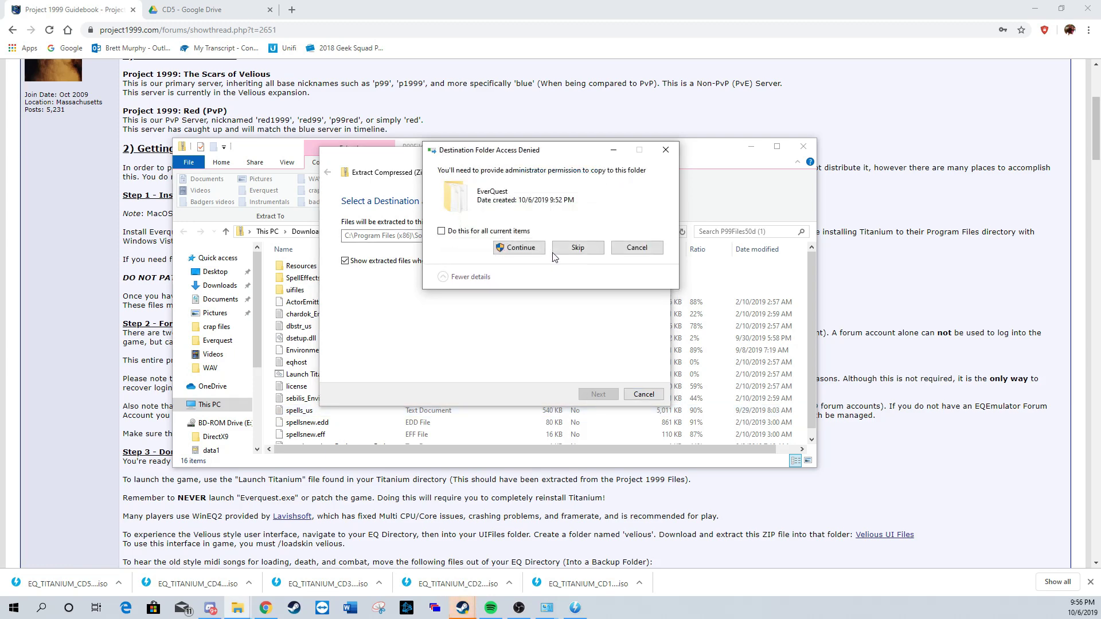
left_click(441, 231)
left_click(505, 248)
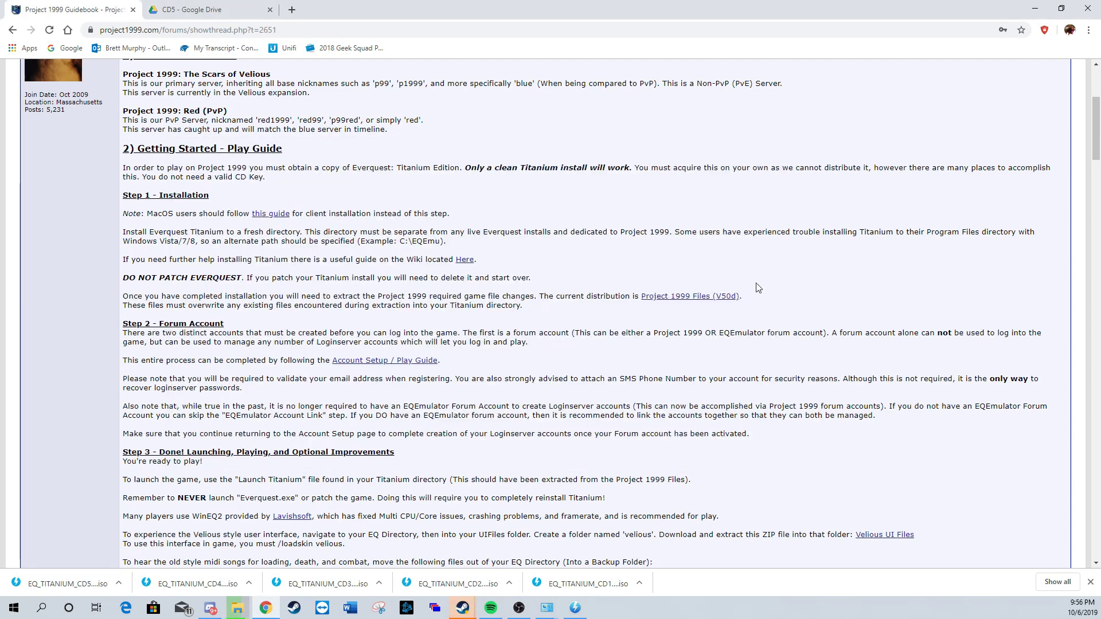
Step: Agree to the Project 1999 forum rules to reach the registration form
left_click(831, 425)
left_click(237, 550)
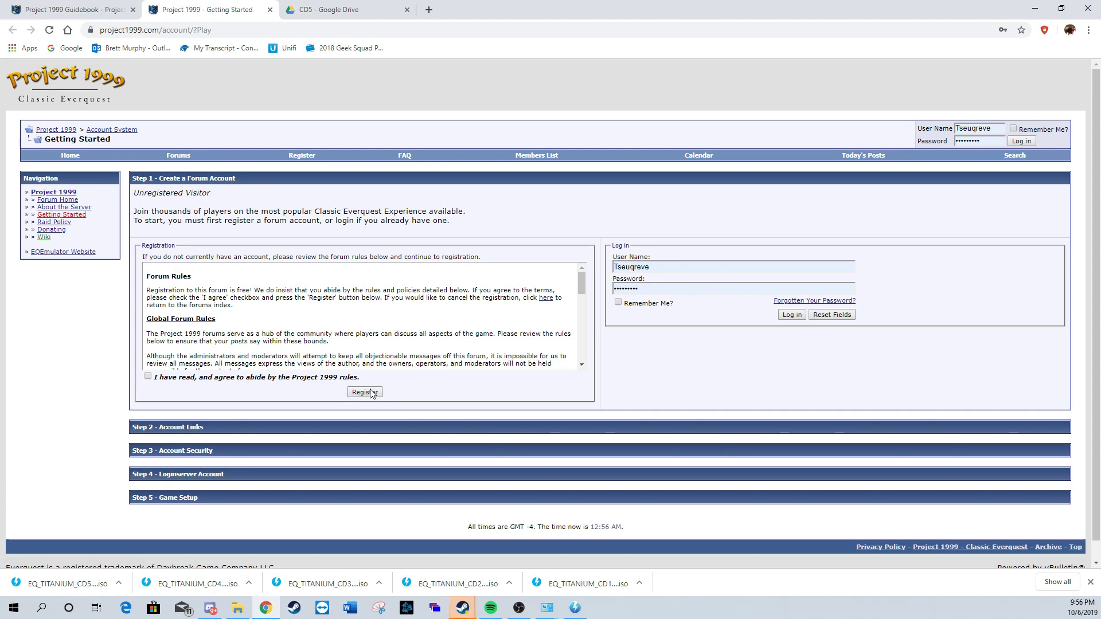
left_click(148, 377)
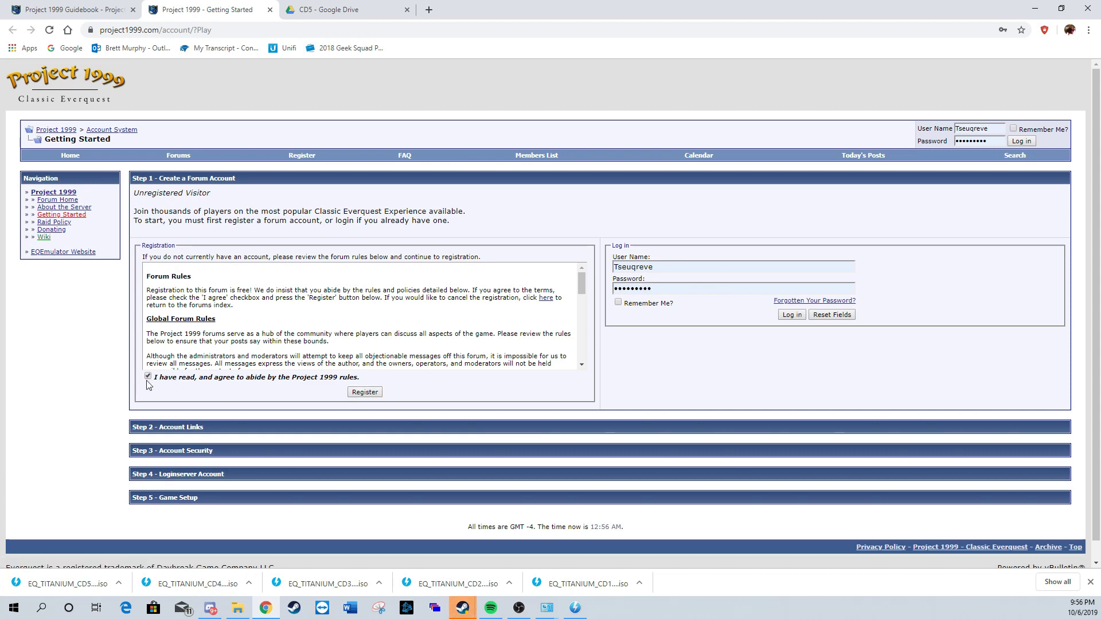
left_click(365, 392)
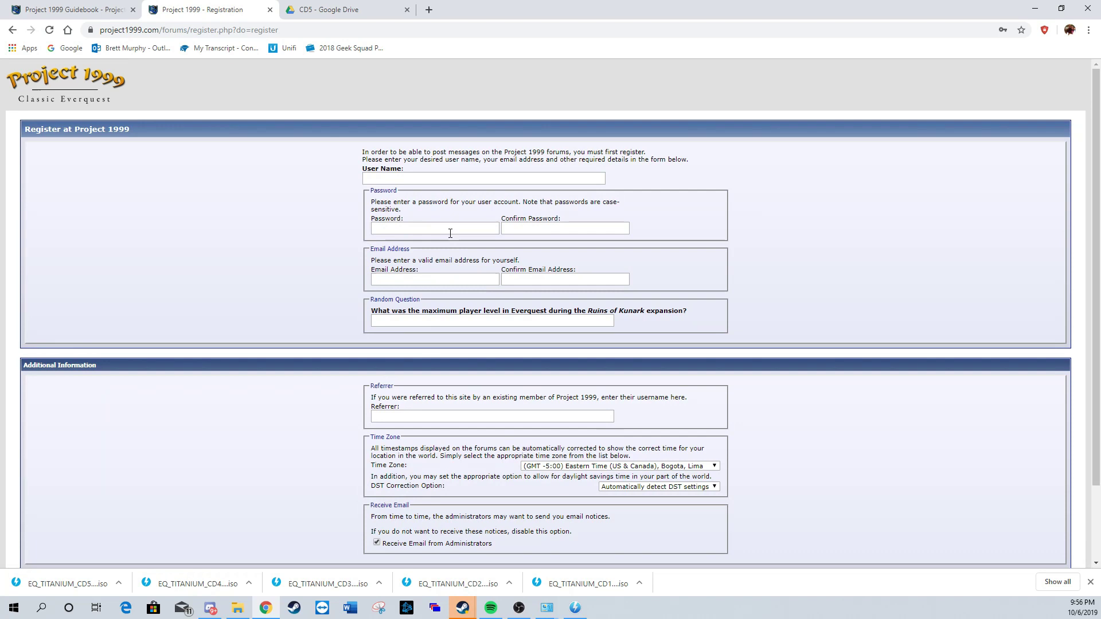
Step: Enter the desired forum user name and the account password twice
left_click(404, 182)
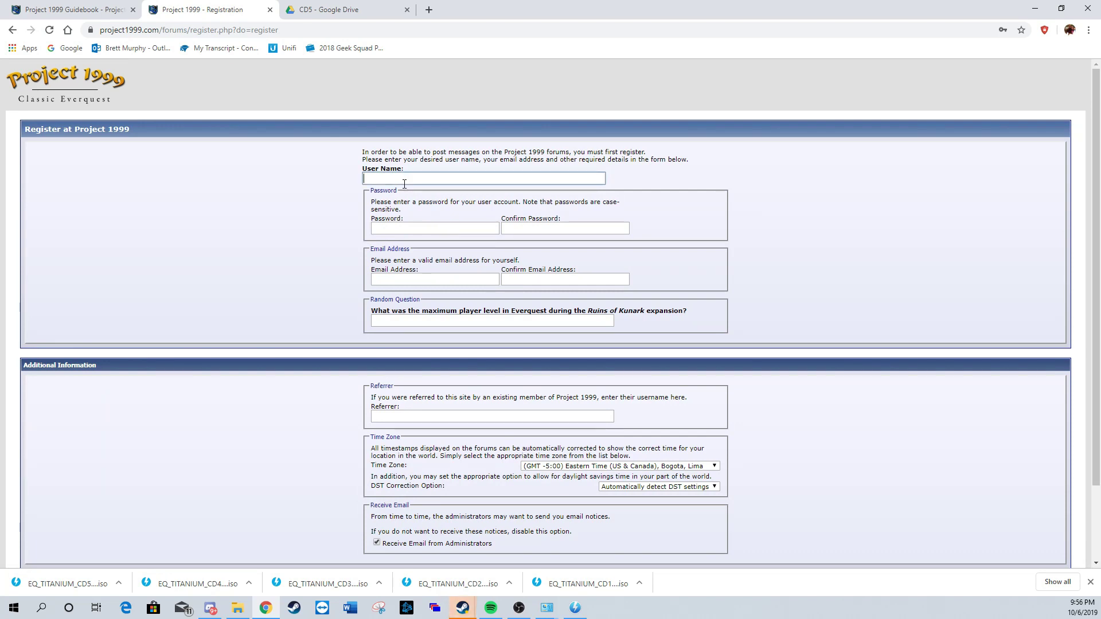
type("Justatest")
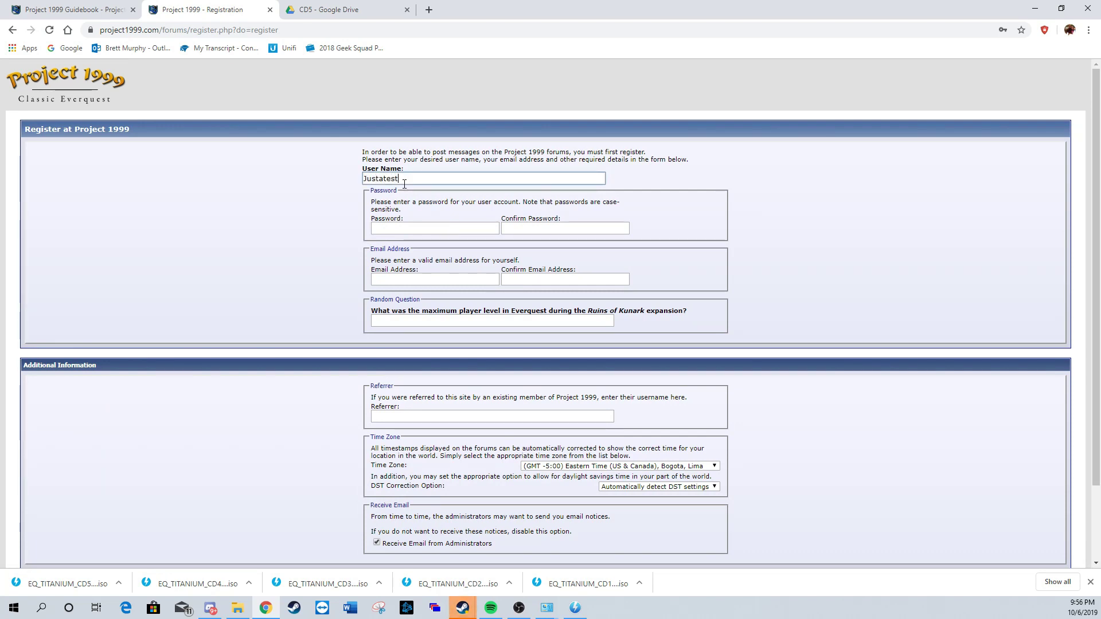
left_click(453, 246)
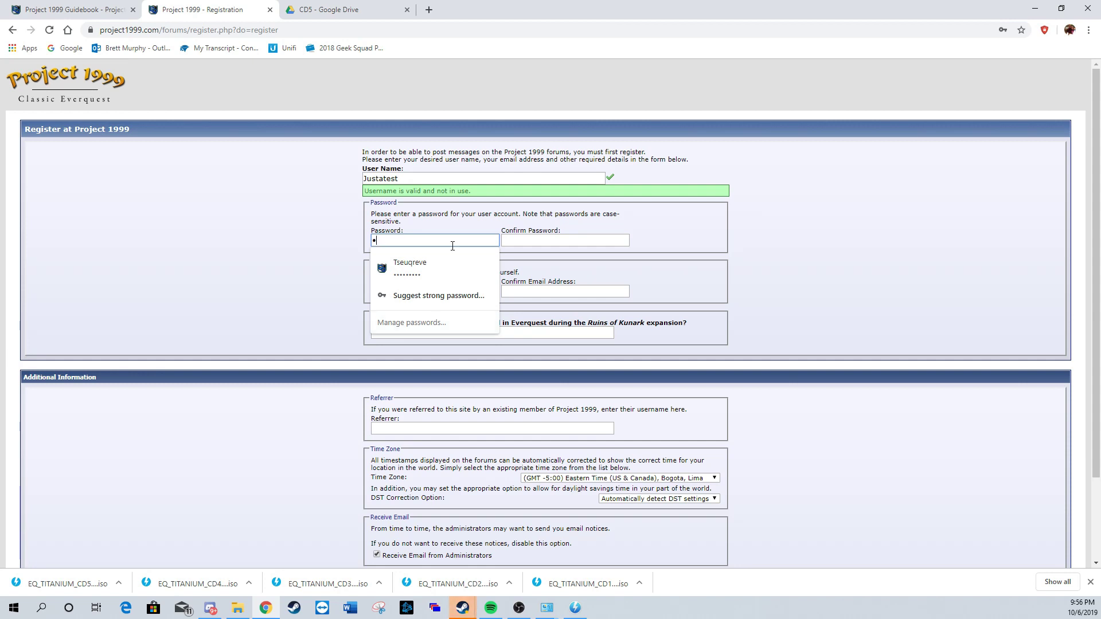
type("*********")
key("Tab")
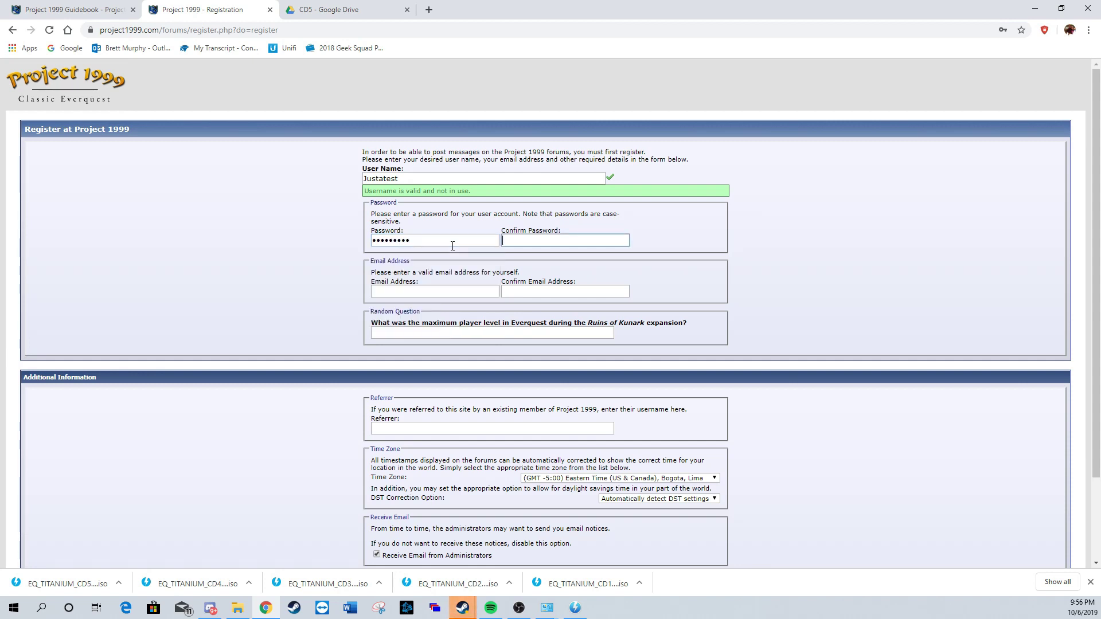
type("*******")
key("Tab")
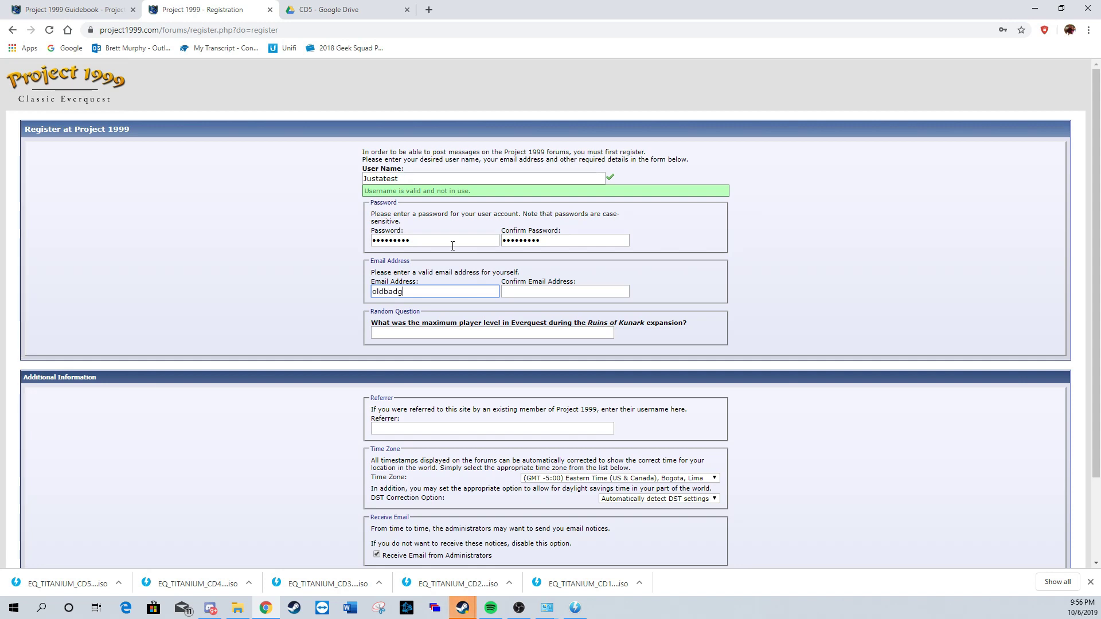
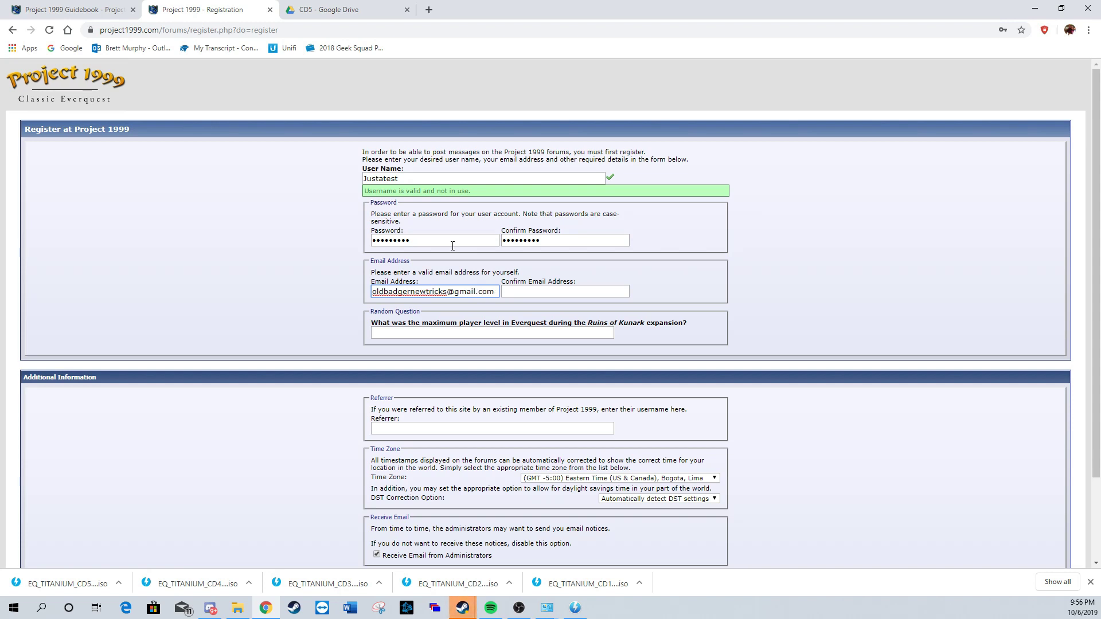
Step: Fill in and confirm the e-mail address, and answer the random question with 60
left_click_drag(494, 293, 222, 277)
key("ctrl+c")
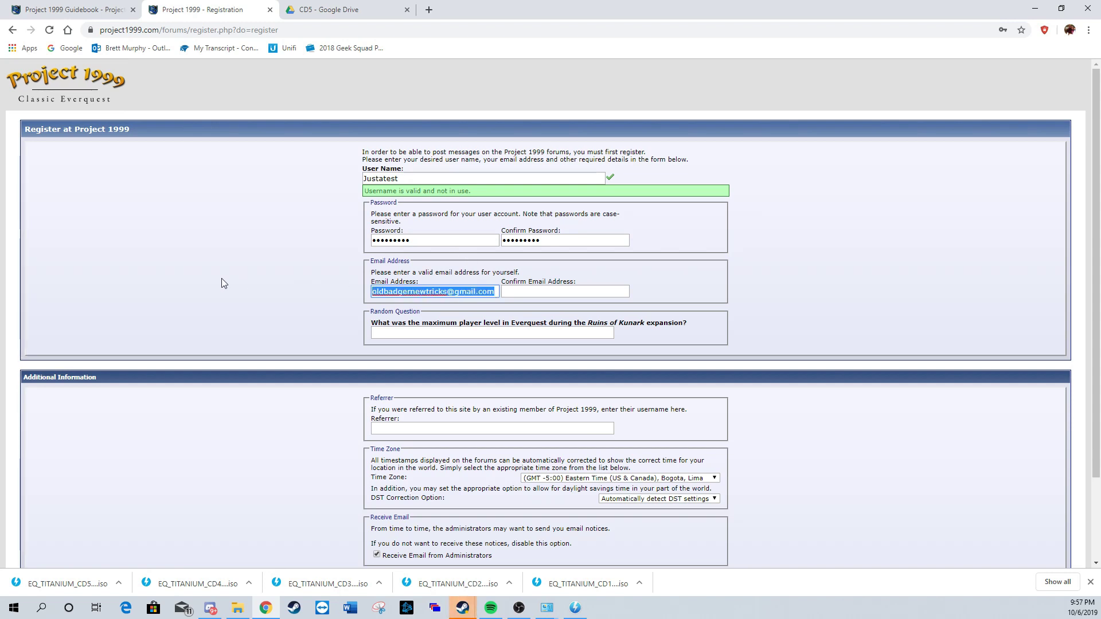
left_click(570, 298)
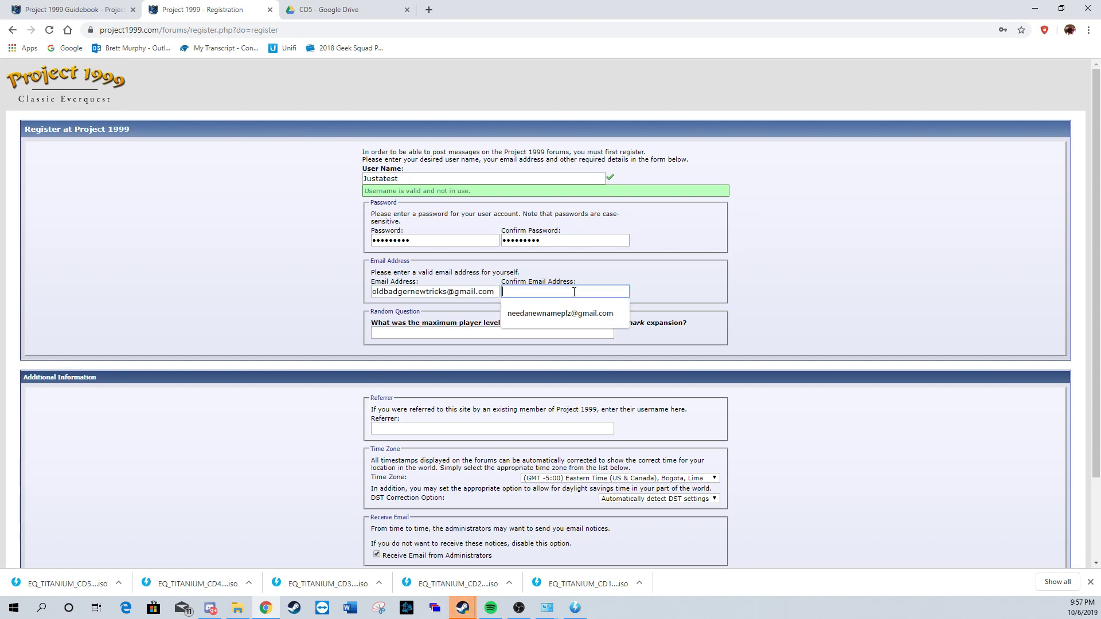
key("ctrl+v")
left_click(427, 334)
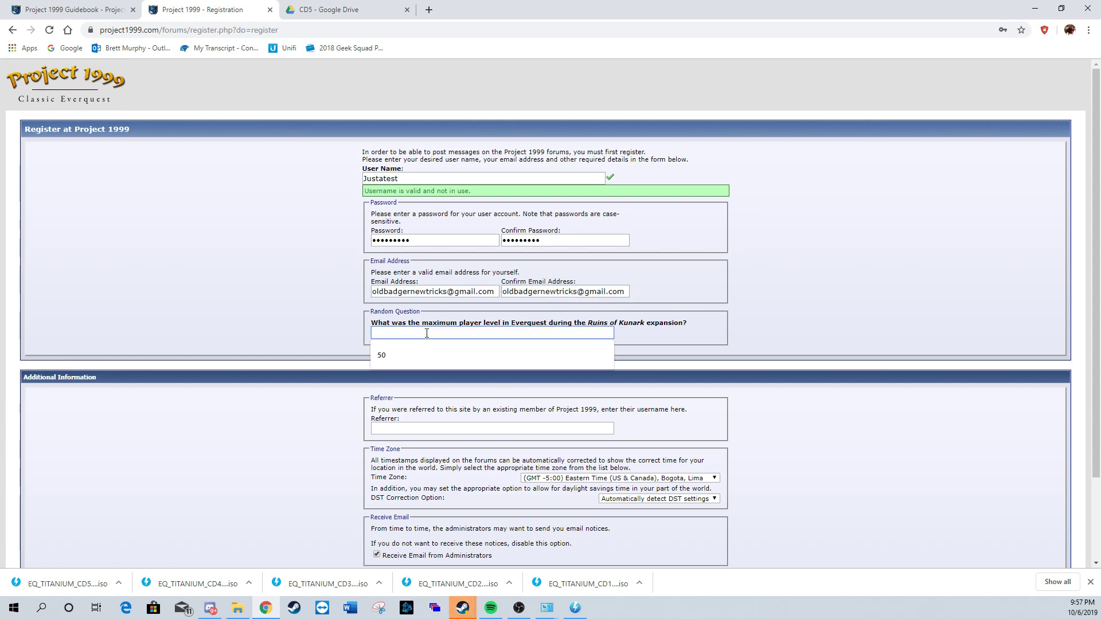
type("60")
Step: Enter the referrer's user name and submit the registration
scroll(444, 368, "down", 1)
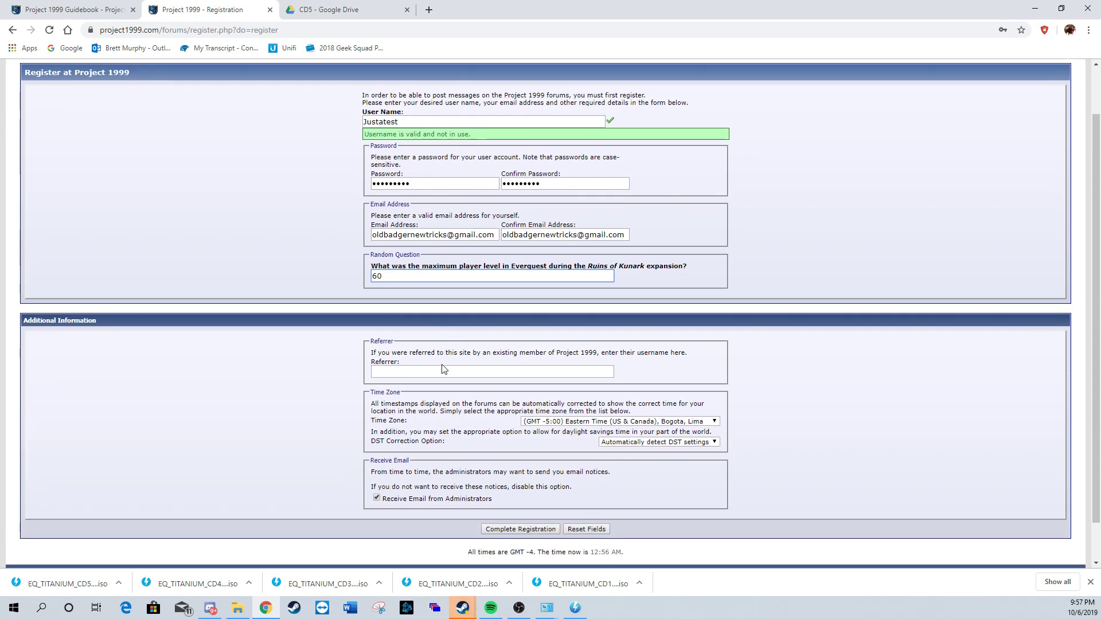
scroll(443, 369, "down", 1)
left_click(563, 325)
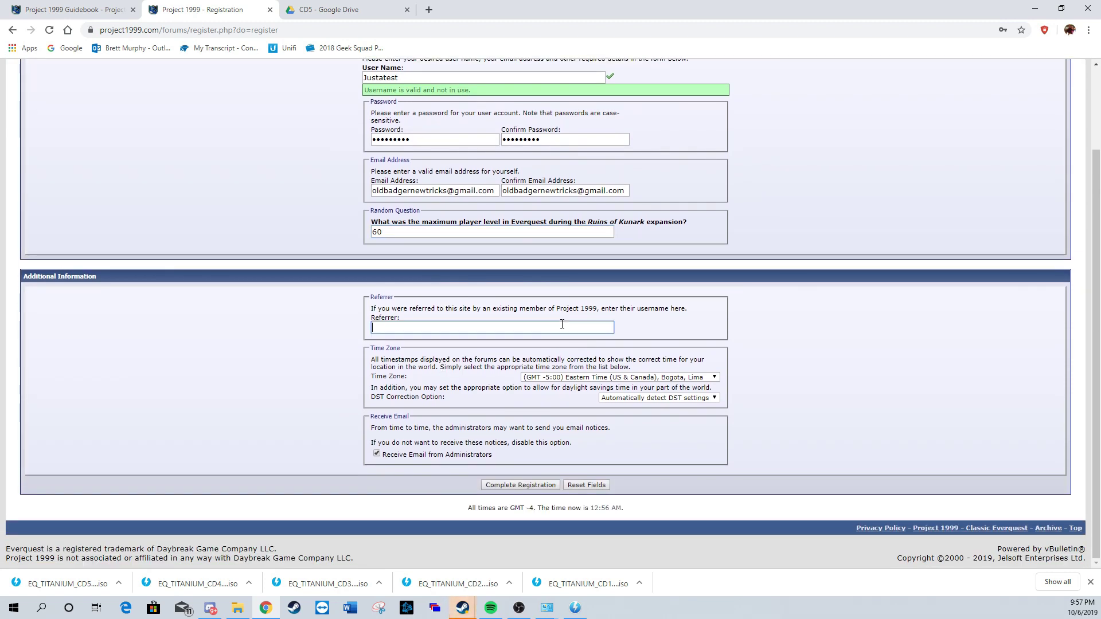
type("Tsw")
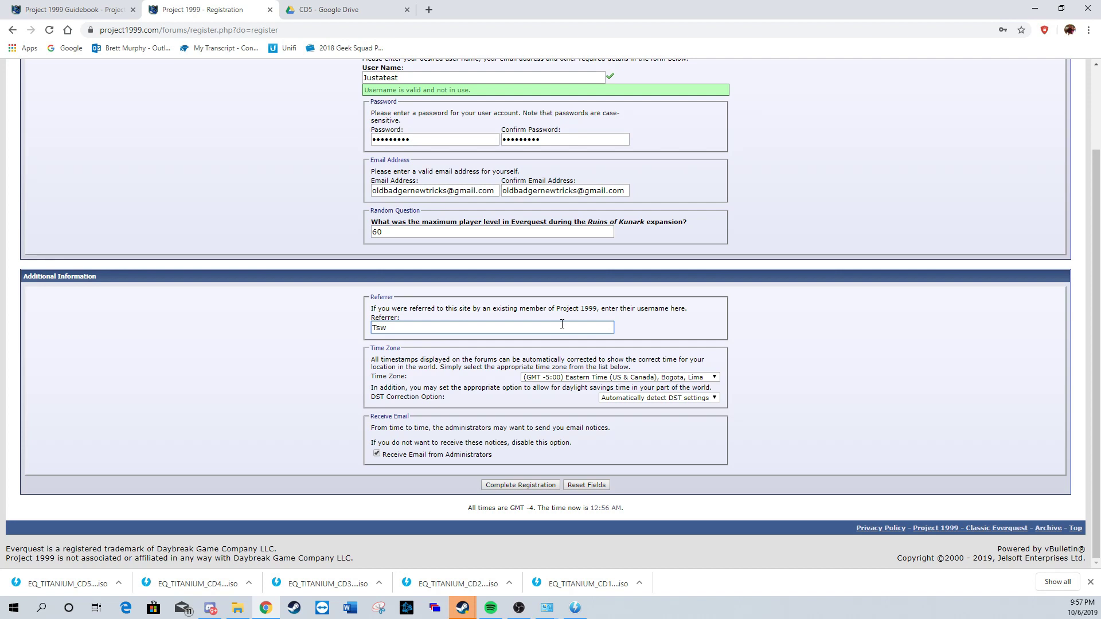
type("uq")
key("BackSpace")
key("BackSpace")
key("BackSpace")
type("eugreve")
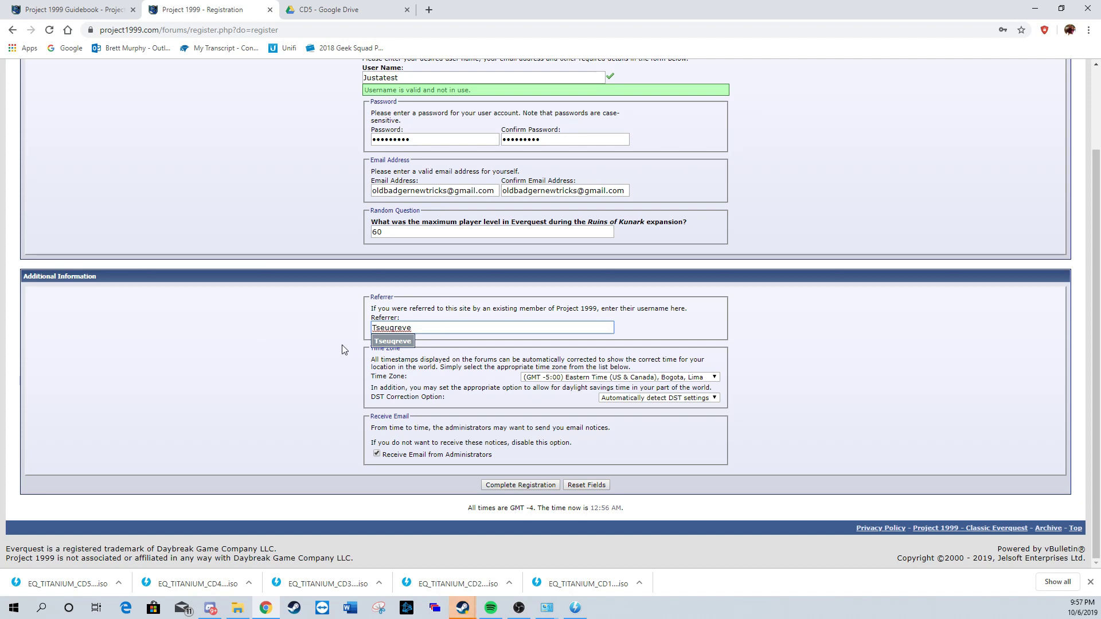
left_click(464, 384)
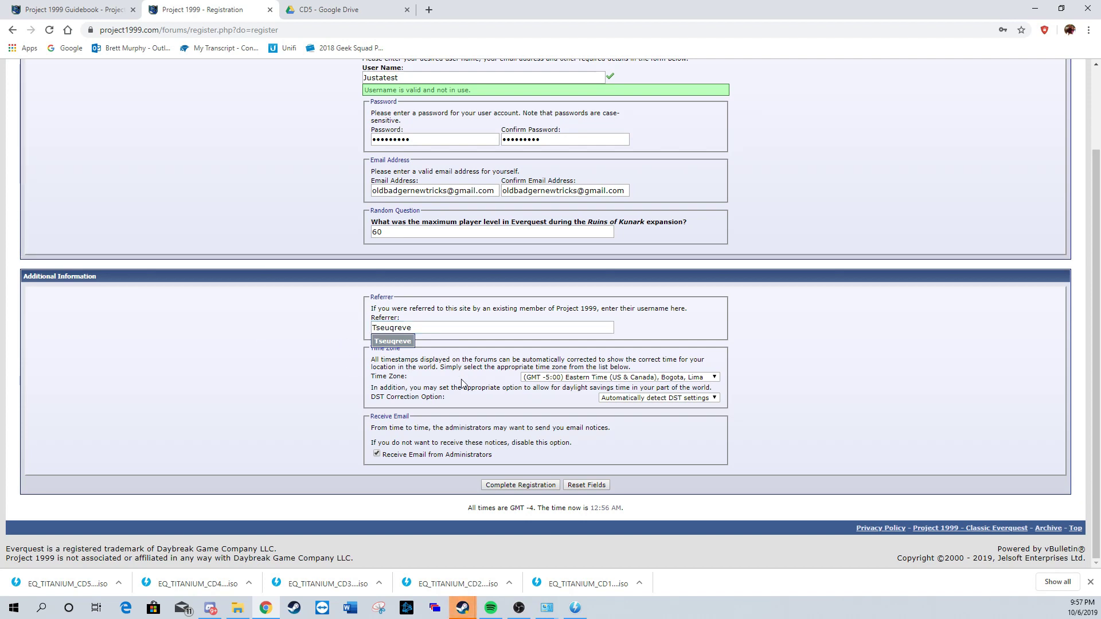
left_click(546, 487)
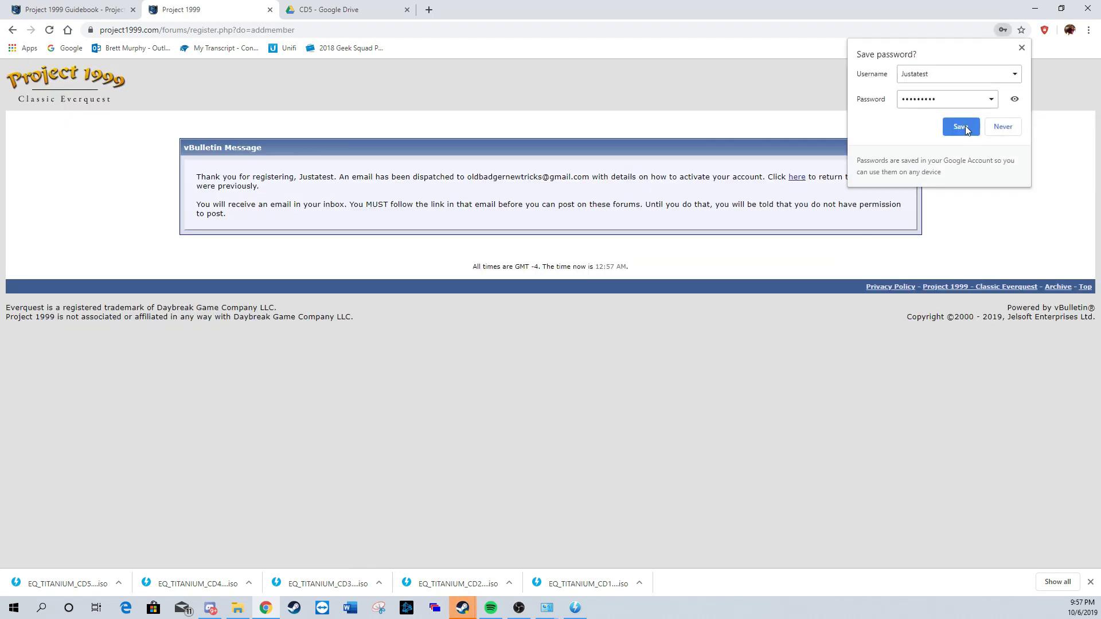
Step: Decline saving the password and follow the activation link in the Project 1999 e-mail
left_click(998, 126)
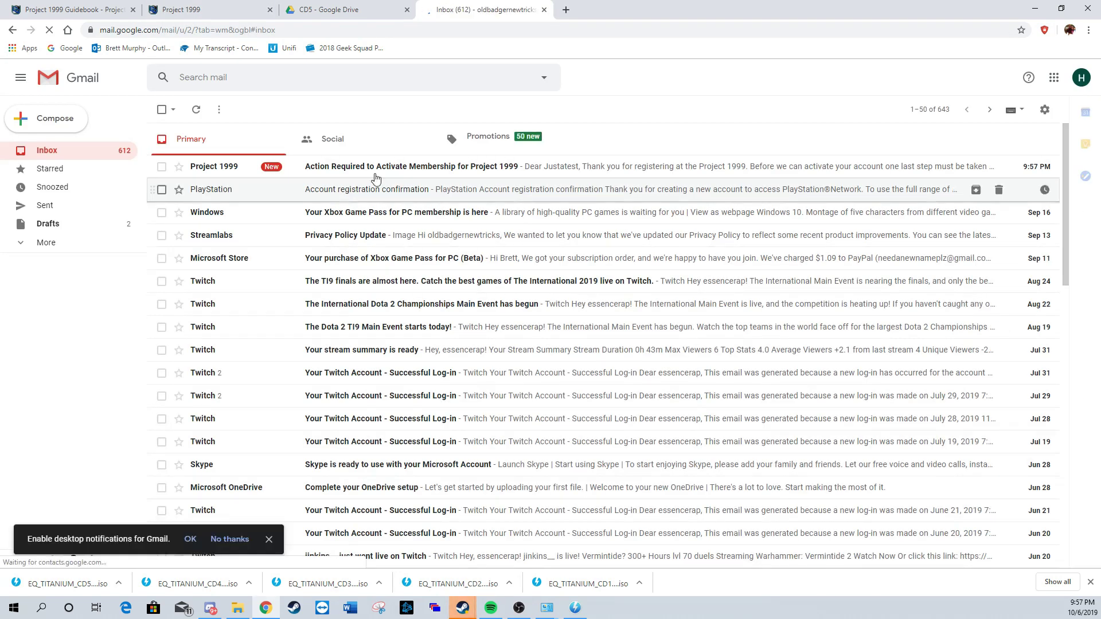
left_click(384, 166)
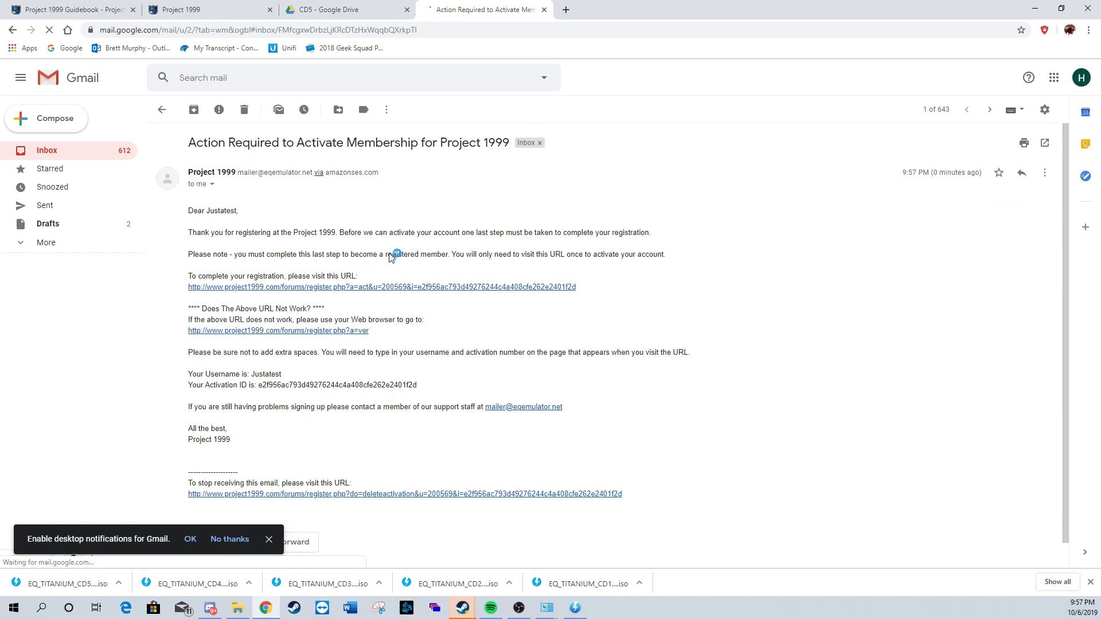
left_click(313, 291)
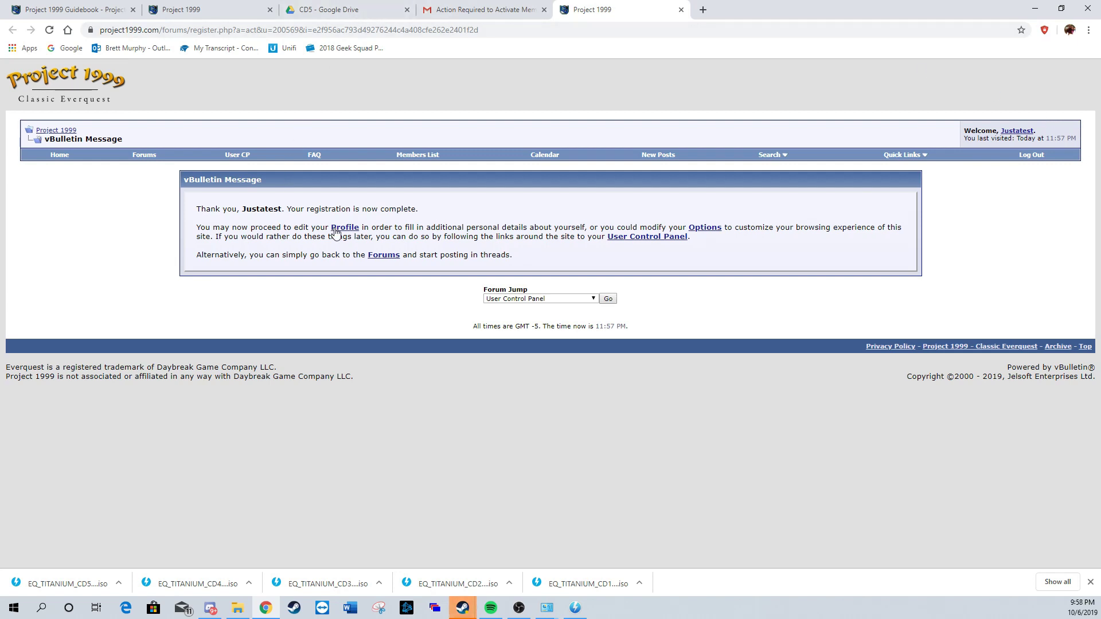
Step: Close the registration-complete, Gmail and CD5 Google Drive tabs
left_click(681, 10)
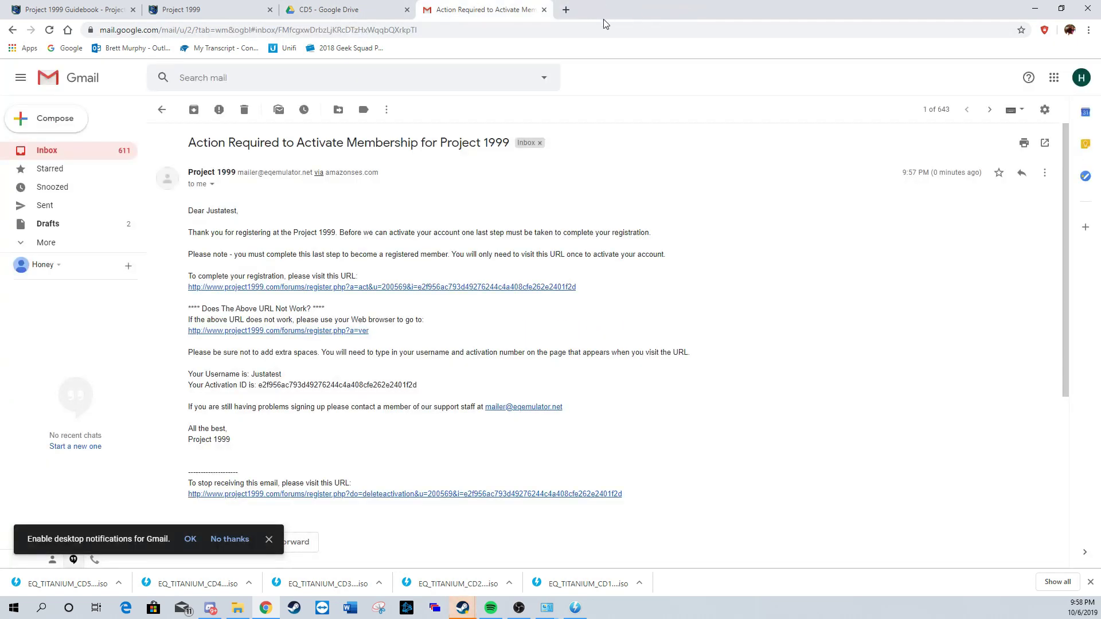
left_click(545, 10)
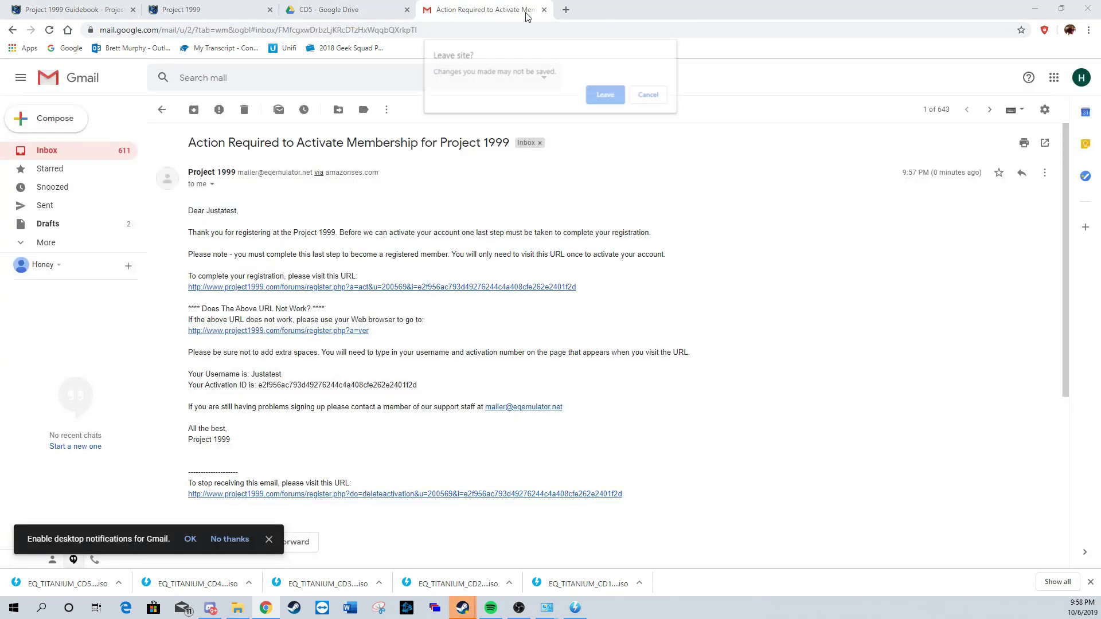
left_click(602, 99)
left_click(407, 9)
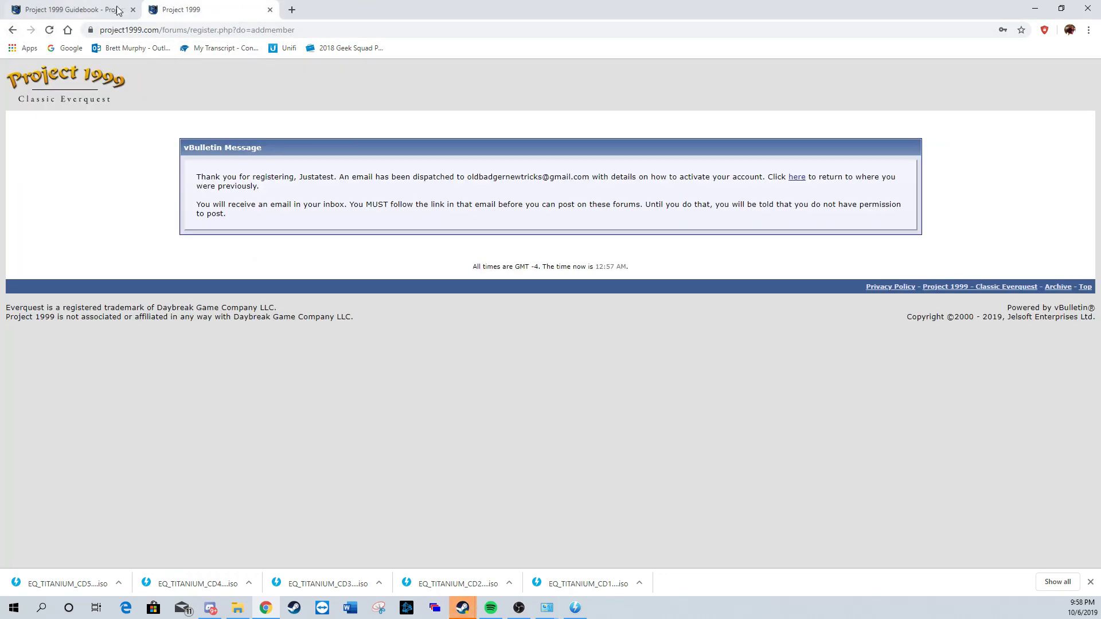
Step: Open the Account Setup / Play Guide and skip linking an EQEmulator account
left_click(269, 10)
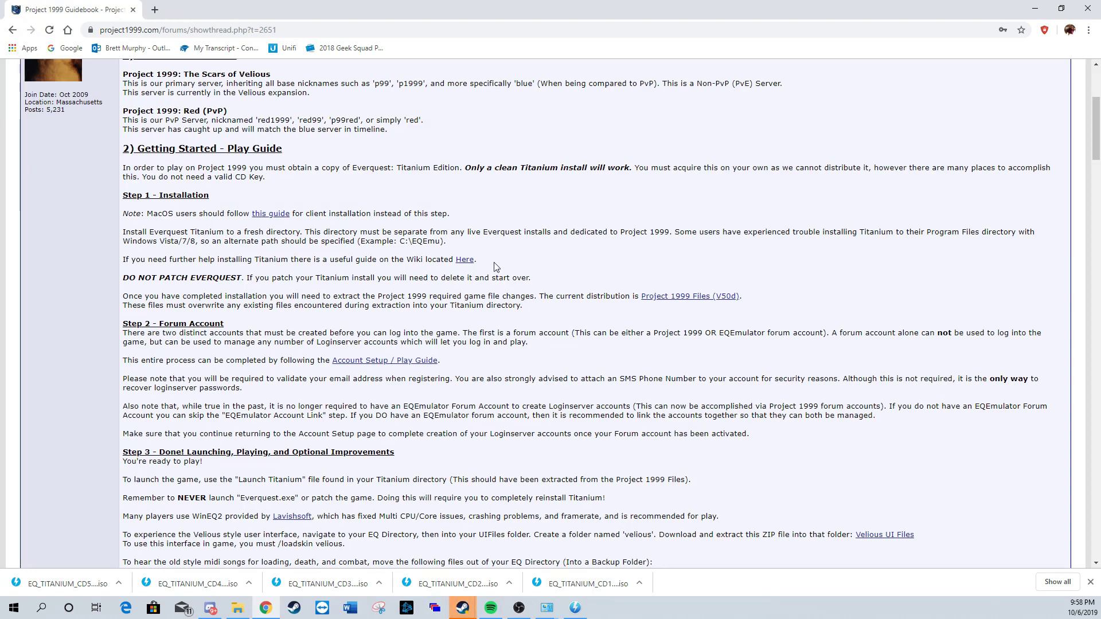
left_click(418, 362)
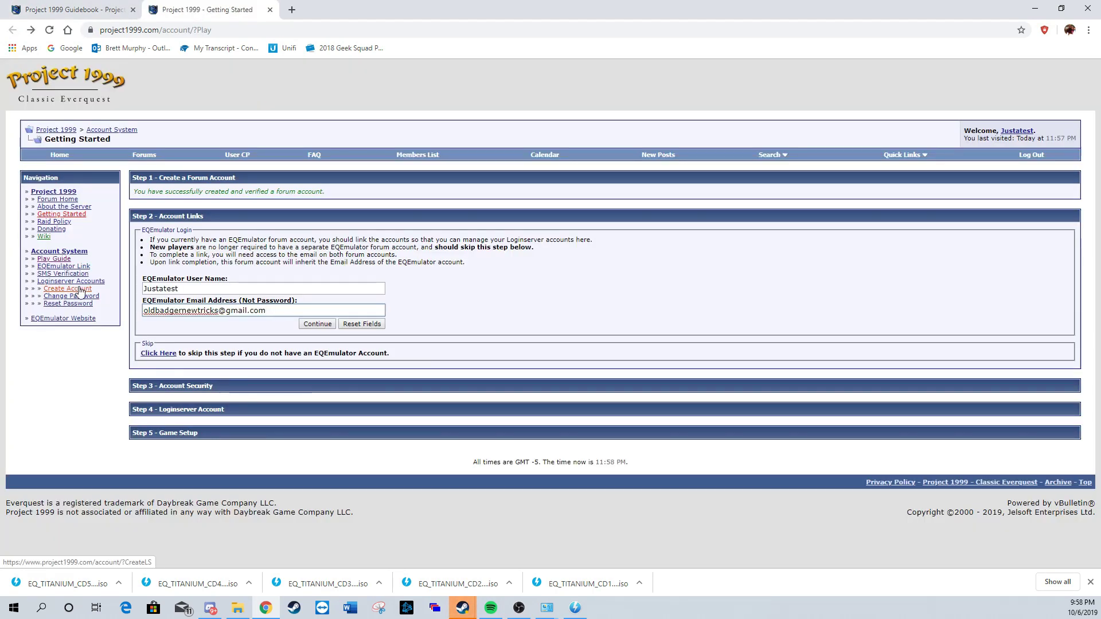
left_click(156, 353)
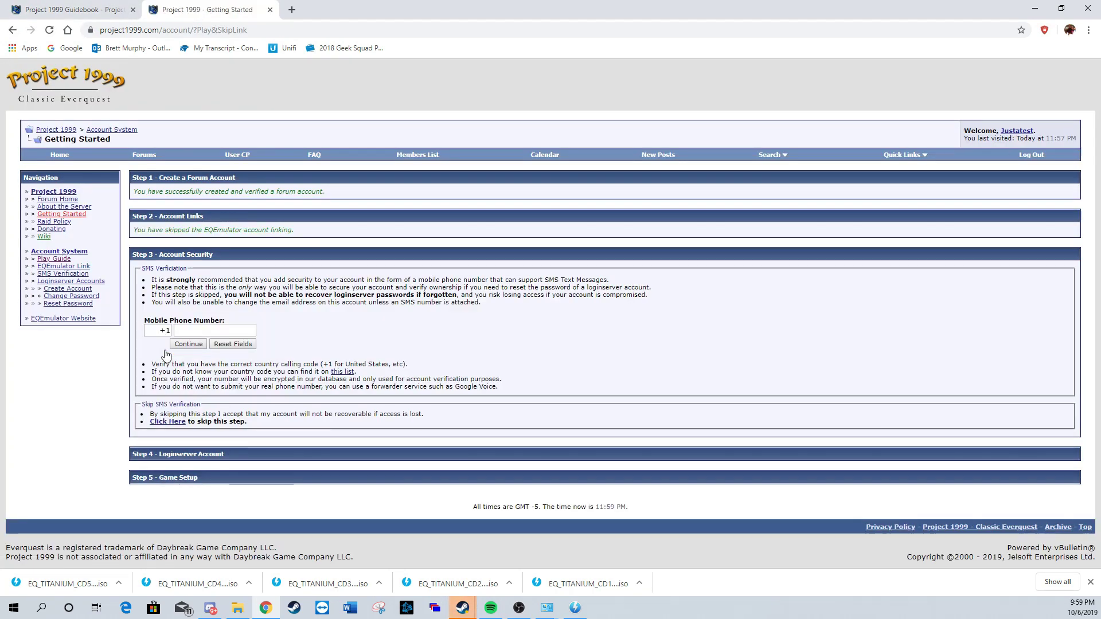
Step: Link a mobile phone number and verify it with the SMS code
left_click(212, 331)
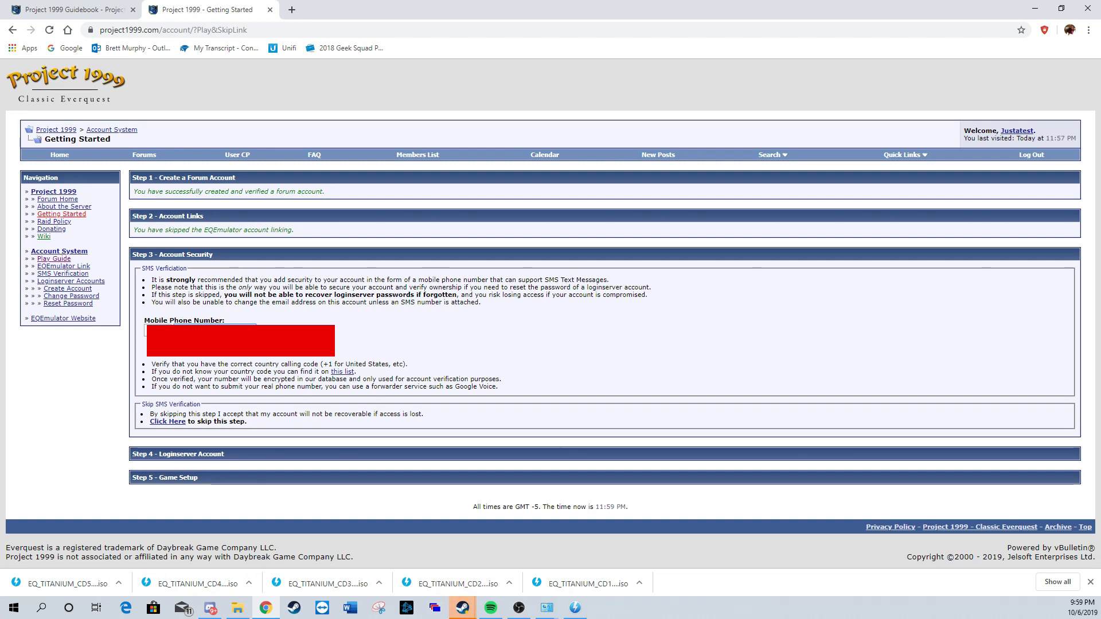
left_click(204, 351)
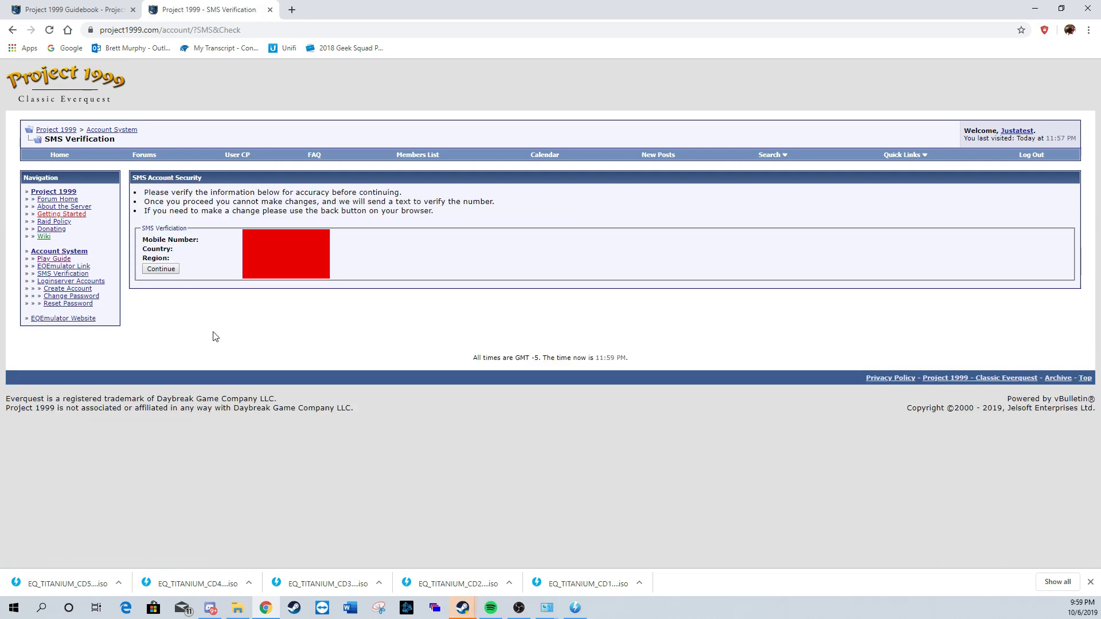
left_click(163, 272)
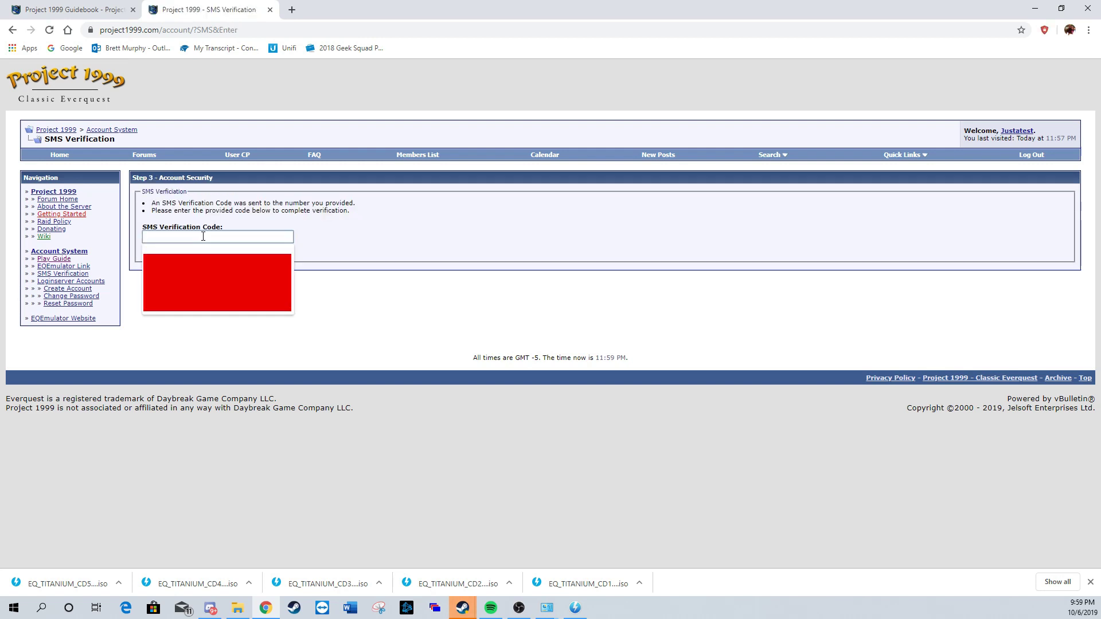
left_click(203, 236)
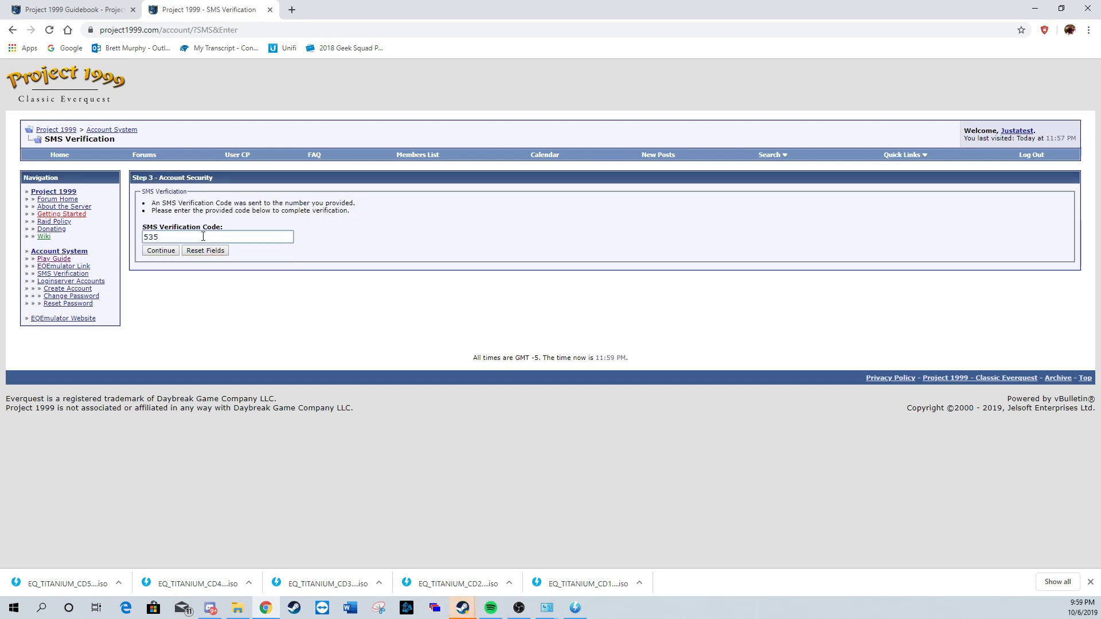
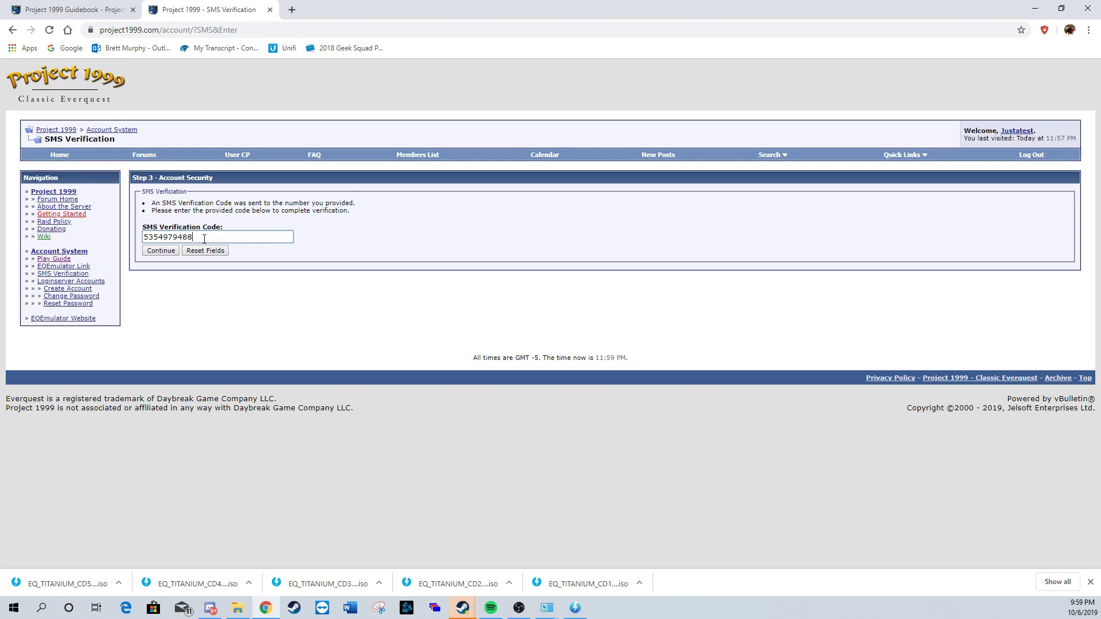
left_click(162, 252)
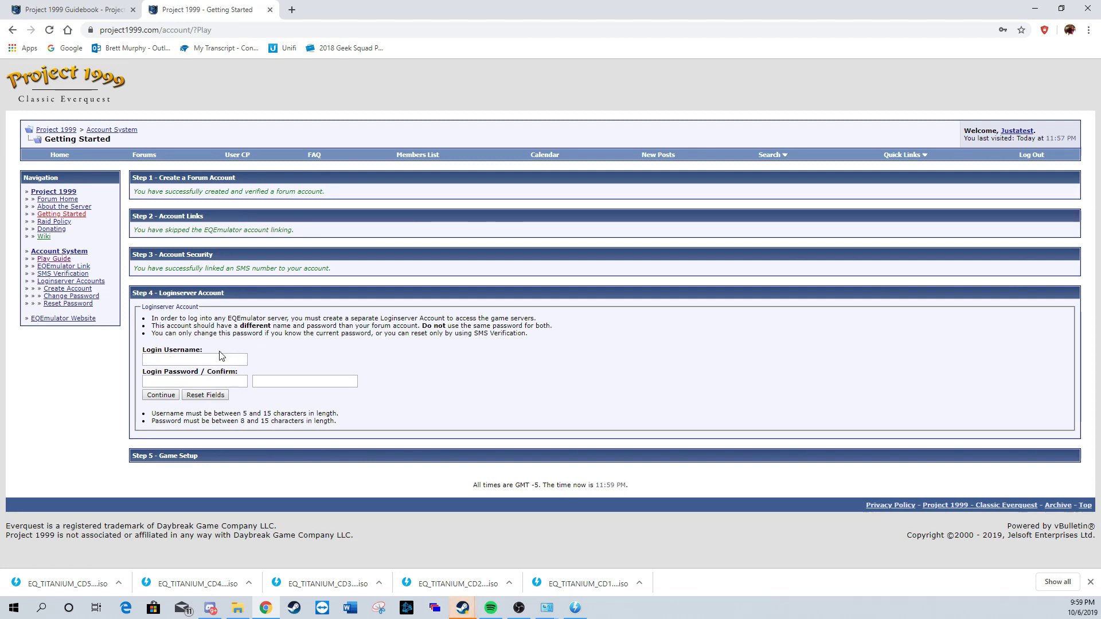
Step: Create the Project 1999 Loginserver account with a login username, password and matching confirmation
left_click(210, 361)
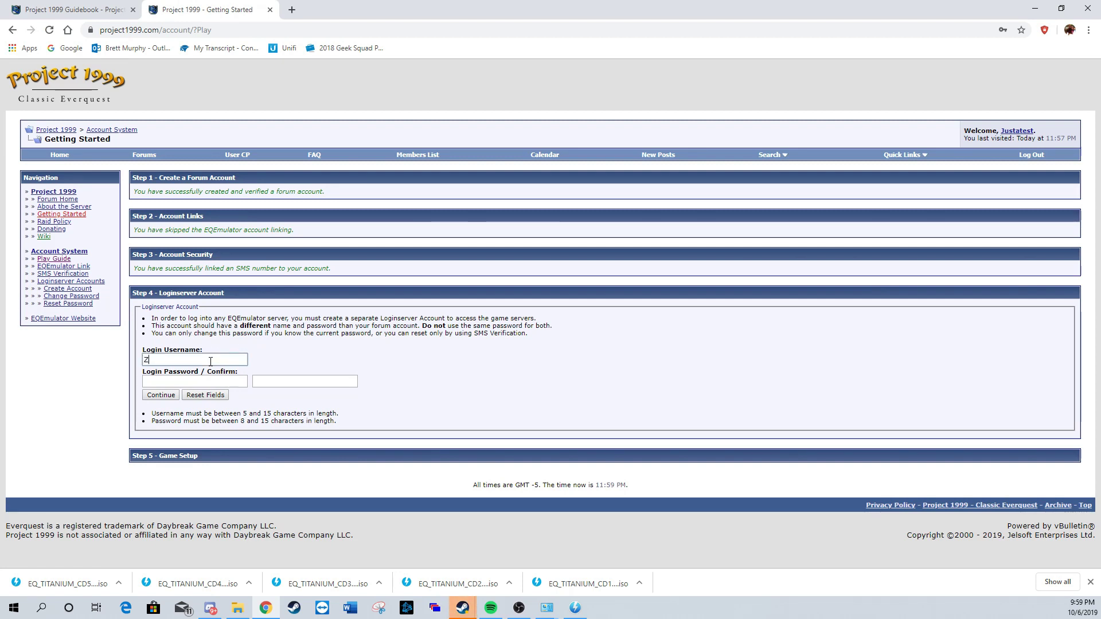
key("BackSpace")
type("Justatest")
key("Tab")
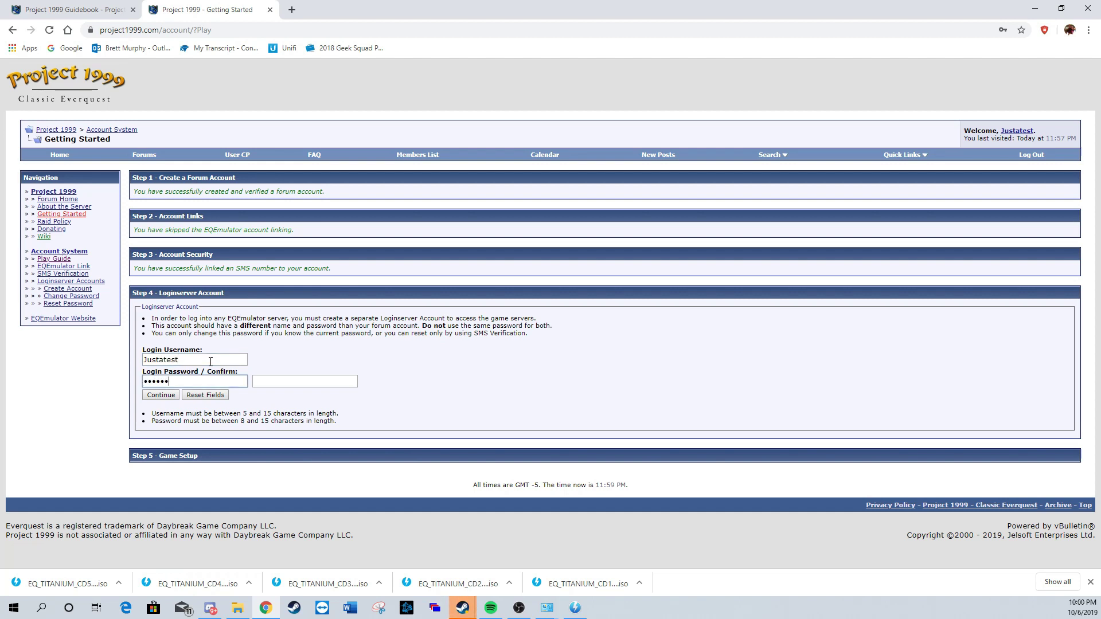
key("Tab")
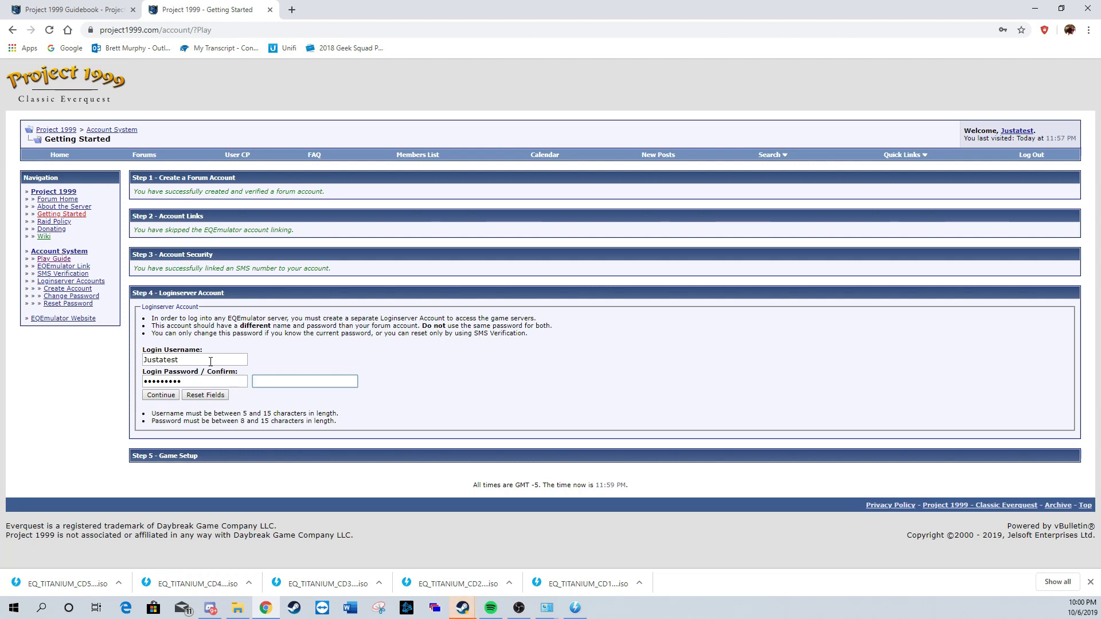
type("•••••••••")
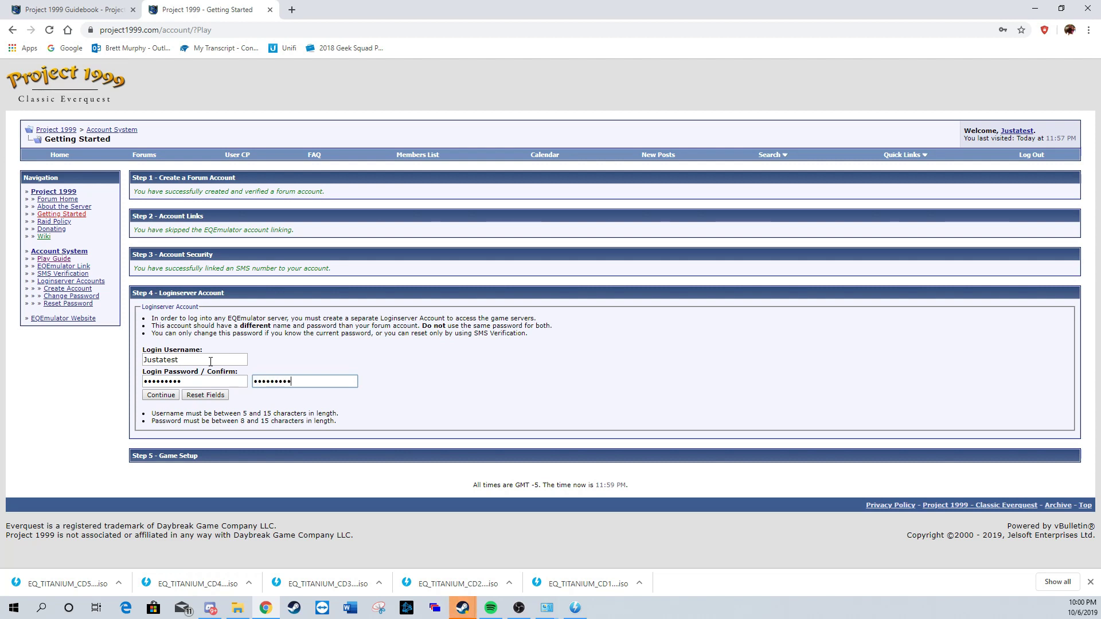
left_click(154, 396)
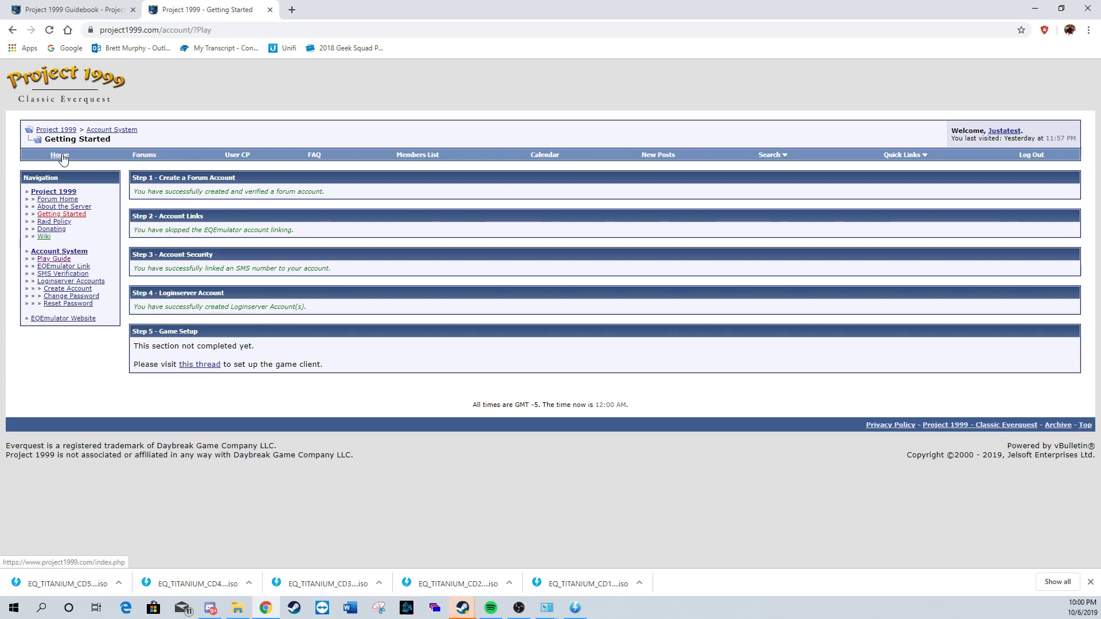
Step: Go from the Project 1999 play guide to the Lavishsoft WinEQ2 download page
left_click(75, 9)
scroll(294, 286, "down", 2)
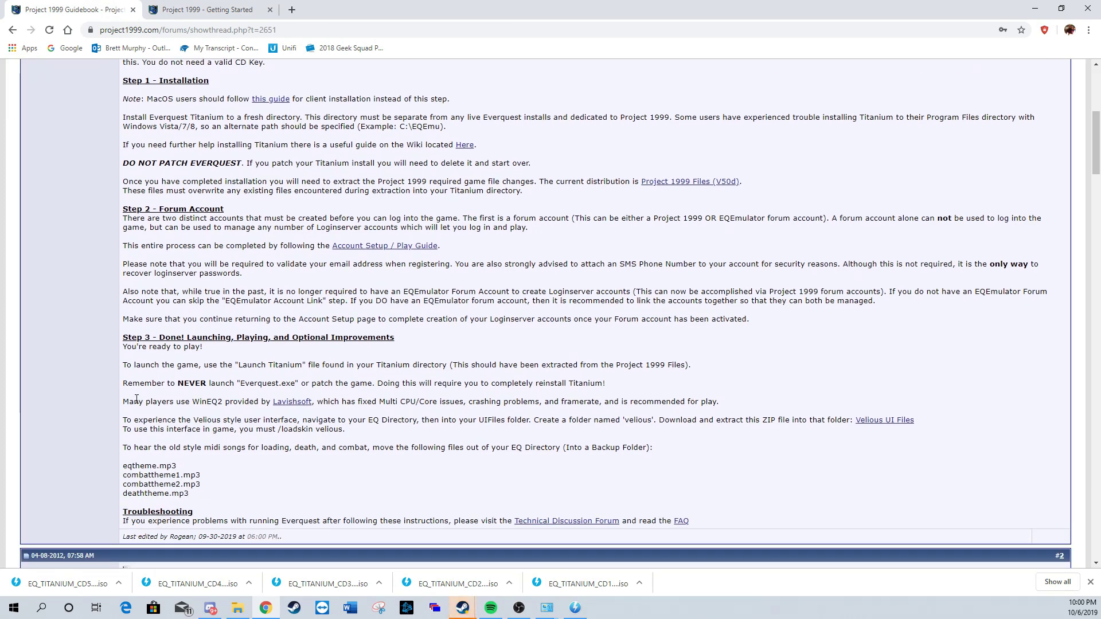
left_click(301, 406)
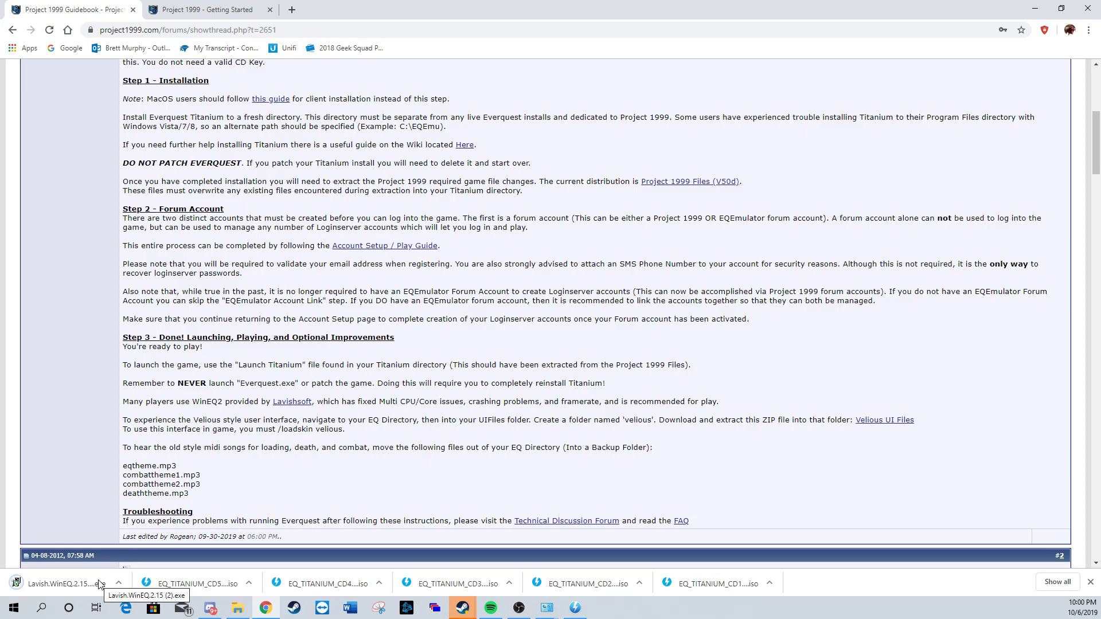
Step: Install WinEQ 2.15 into the default folder and dismiss the Lavish warning and documentation
left_click(98, 584)
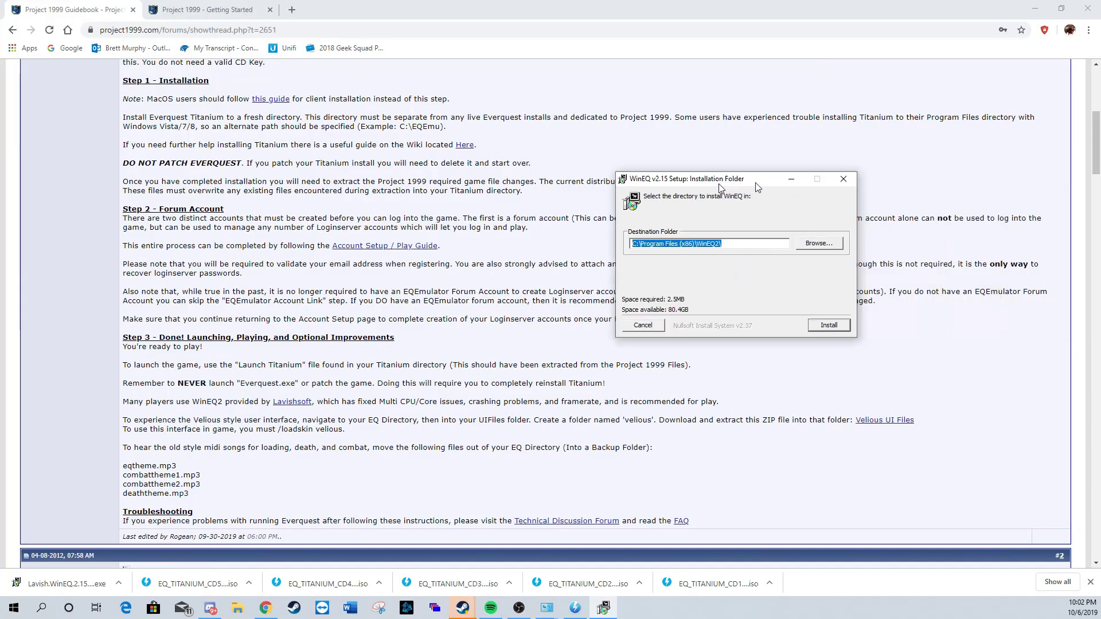
left_click(611, 334)
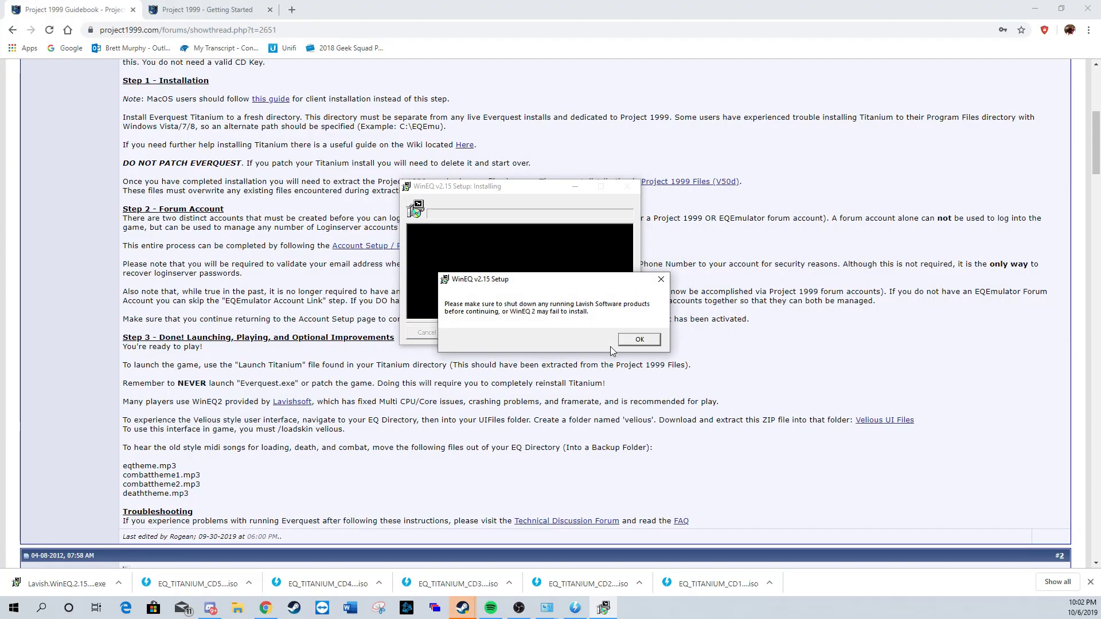
left_click(636, 339)
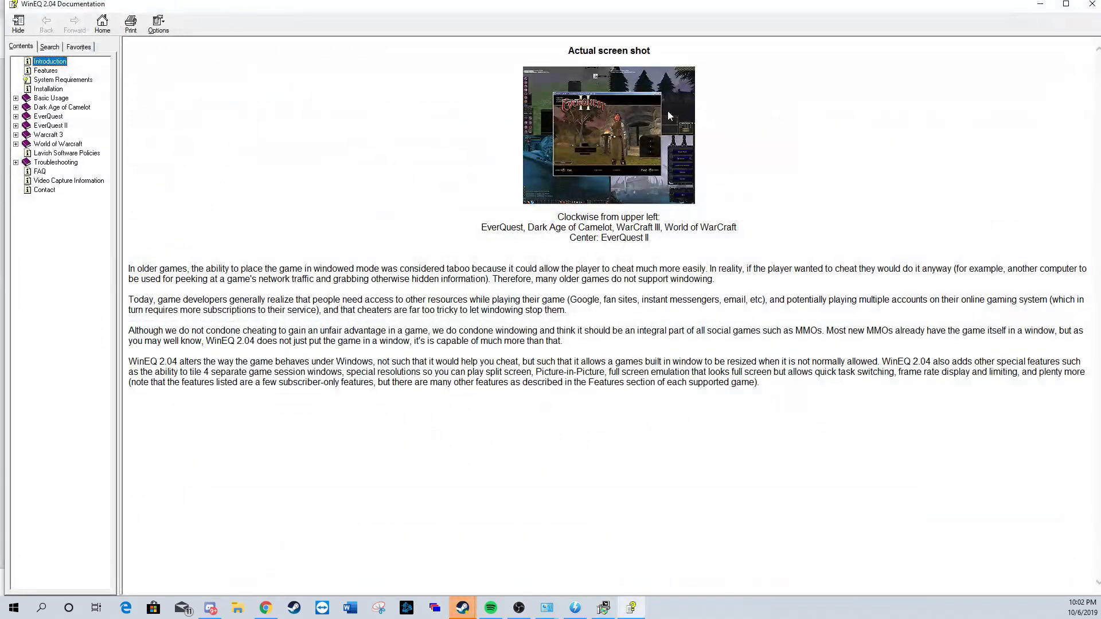
left_click(1090, 6)
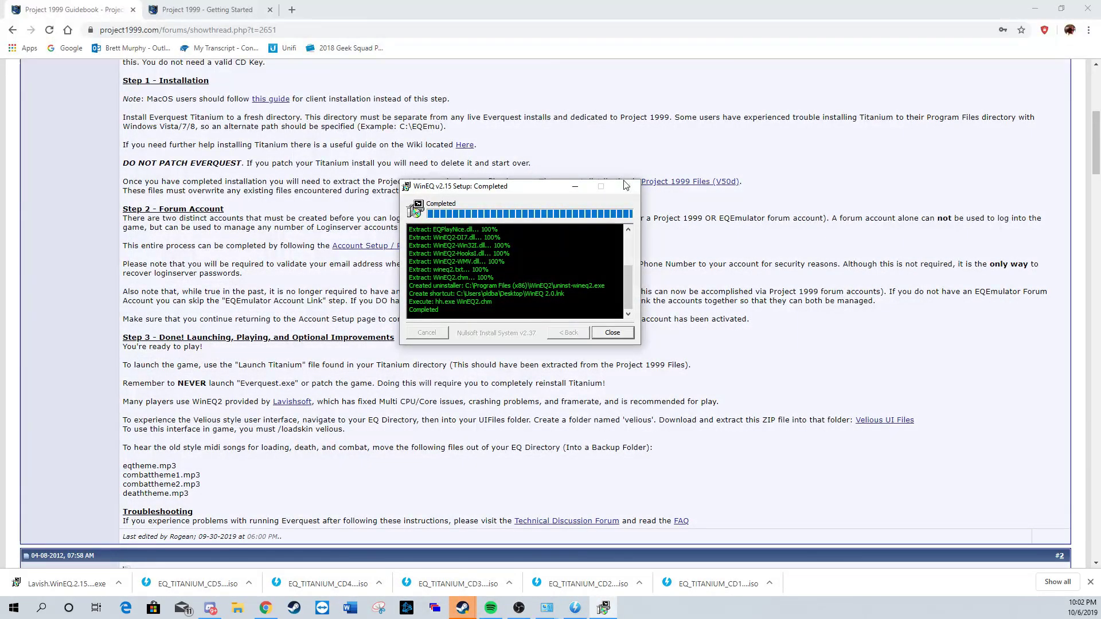
left_click(291, 9)
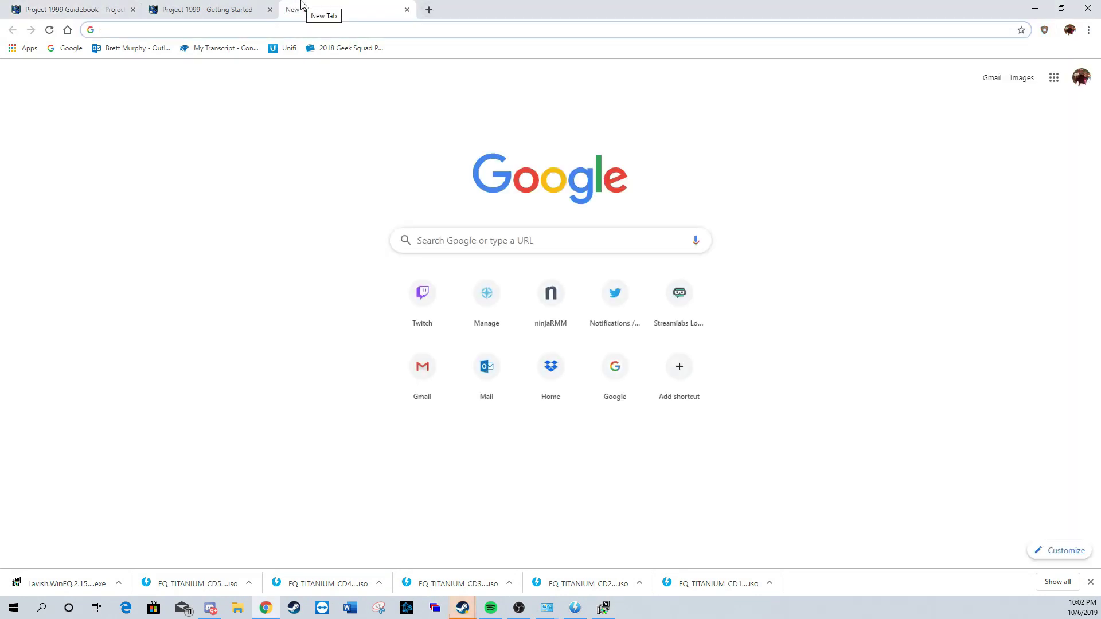
Step: Go to lavishsoft.com and open My Account > Register an account
type("lavishsof")
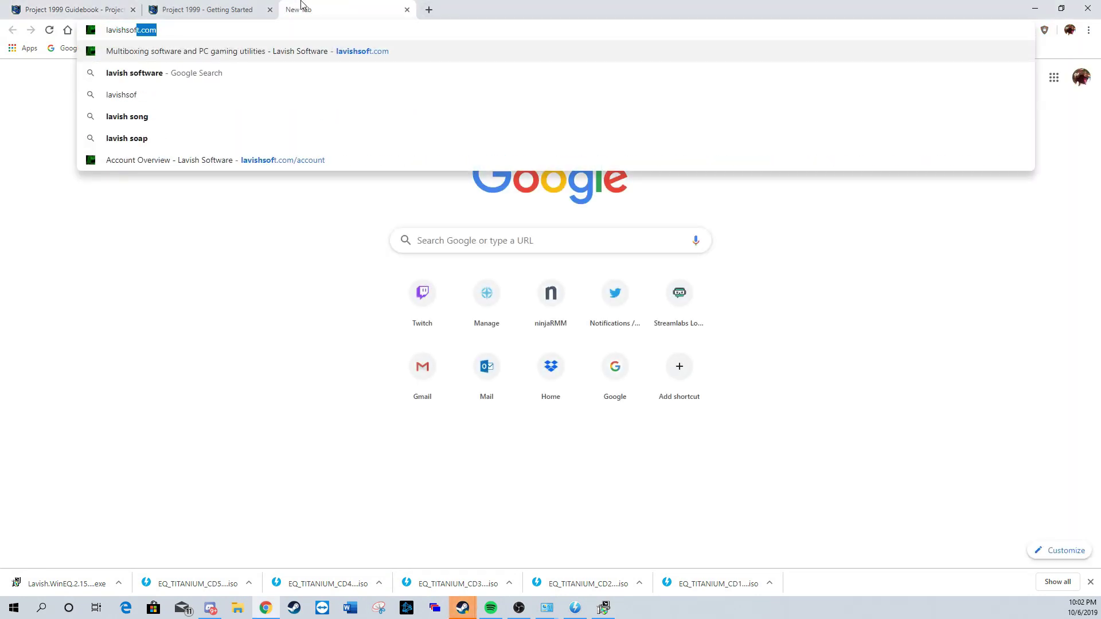
key("Return")
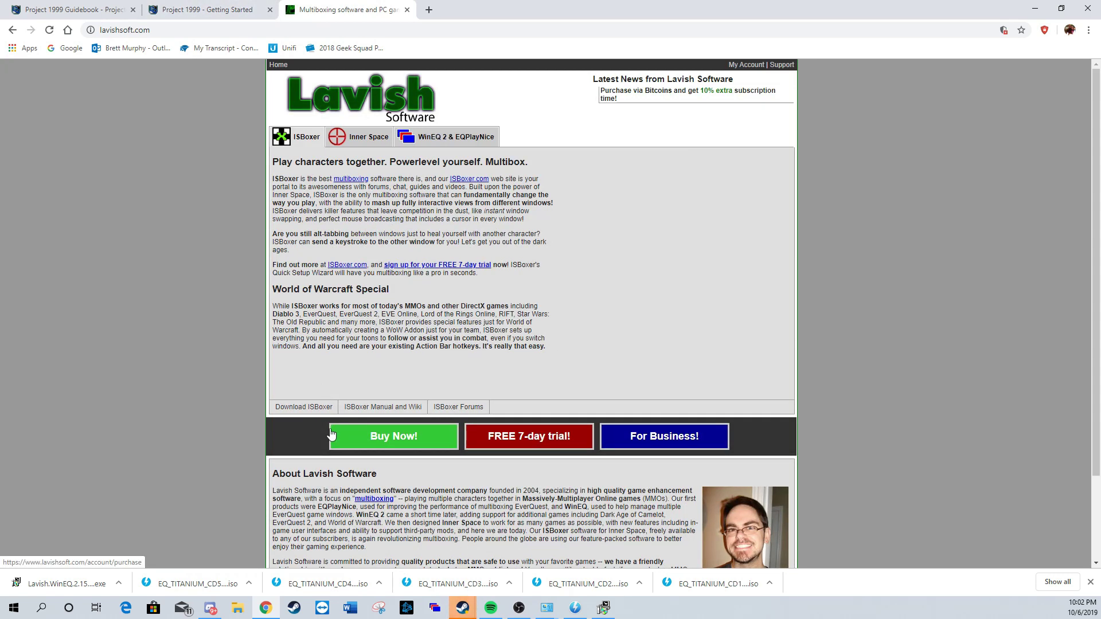
left_click(751, 66)
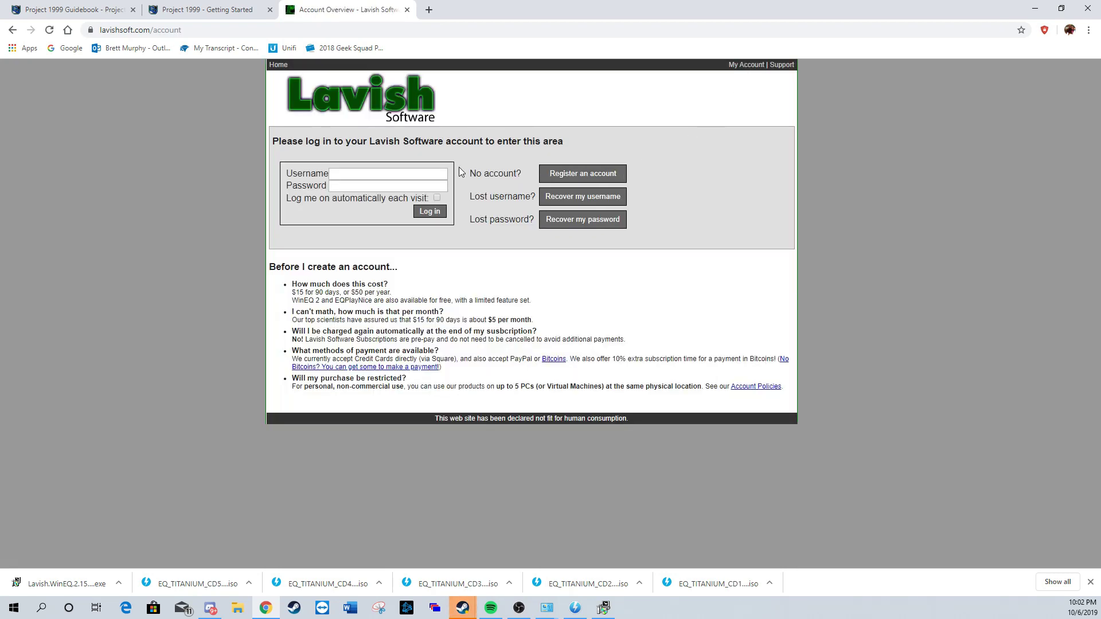
left_click(579, 176)
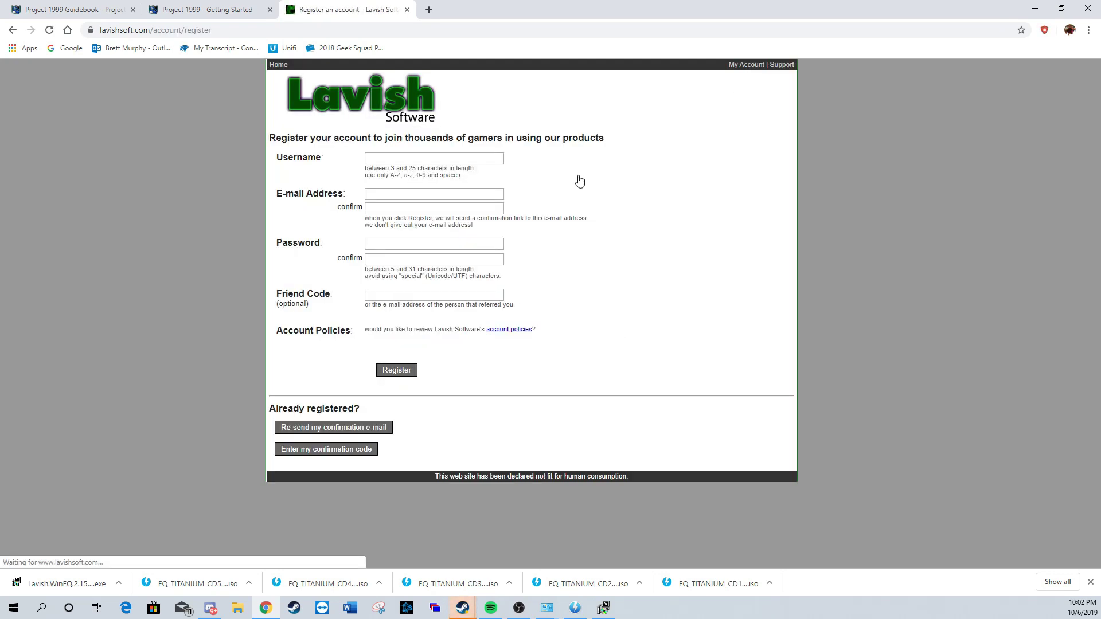
Step: Fill in the username, e-mail address with confirmation, and password, then submit the registration
left_click(438, 160)
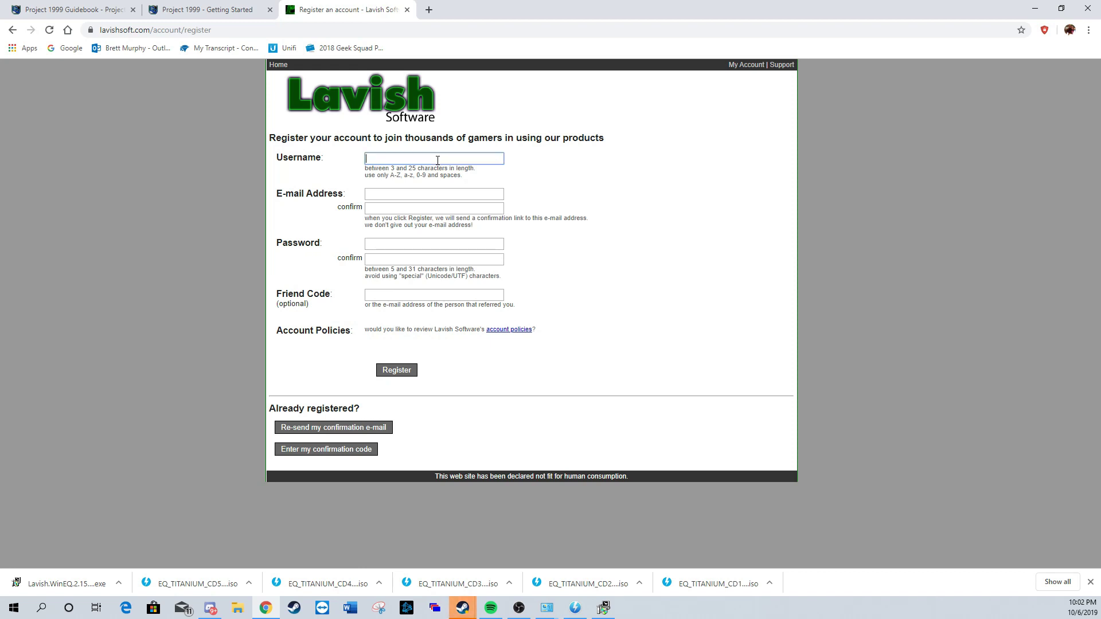
key("Tab")
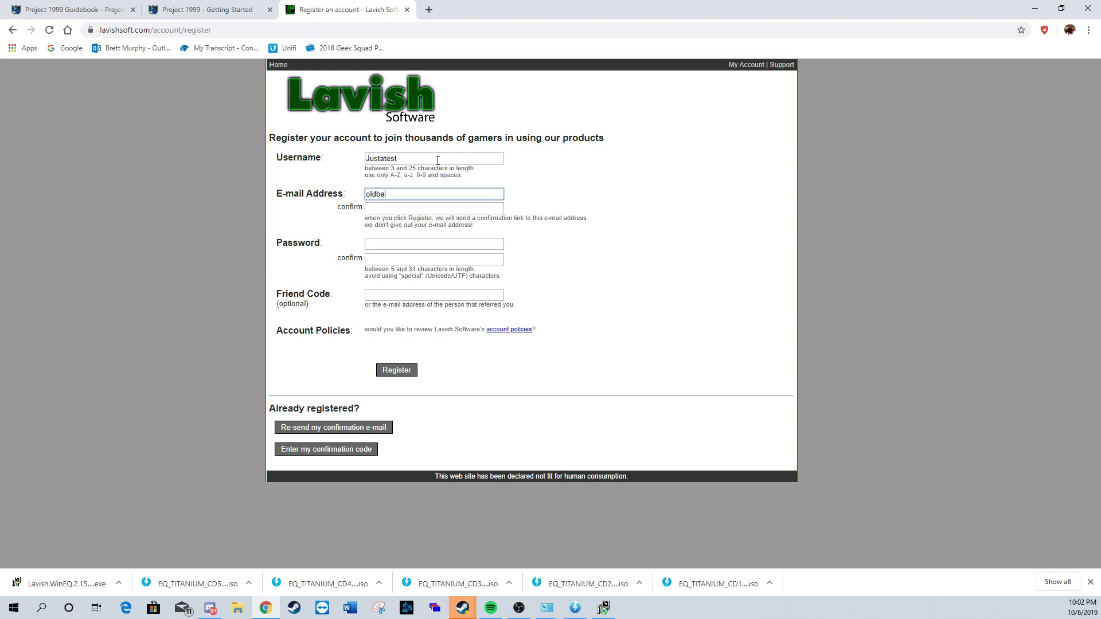
key("Tab")
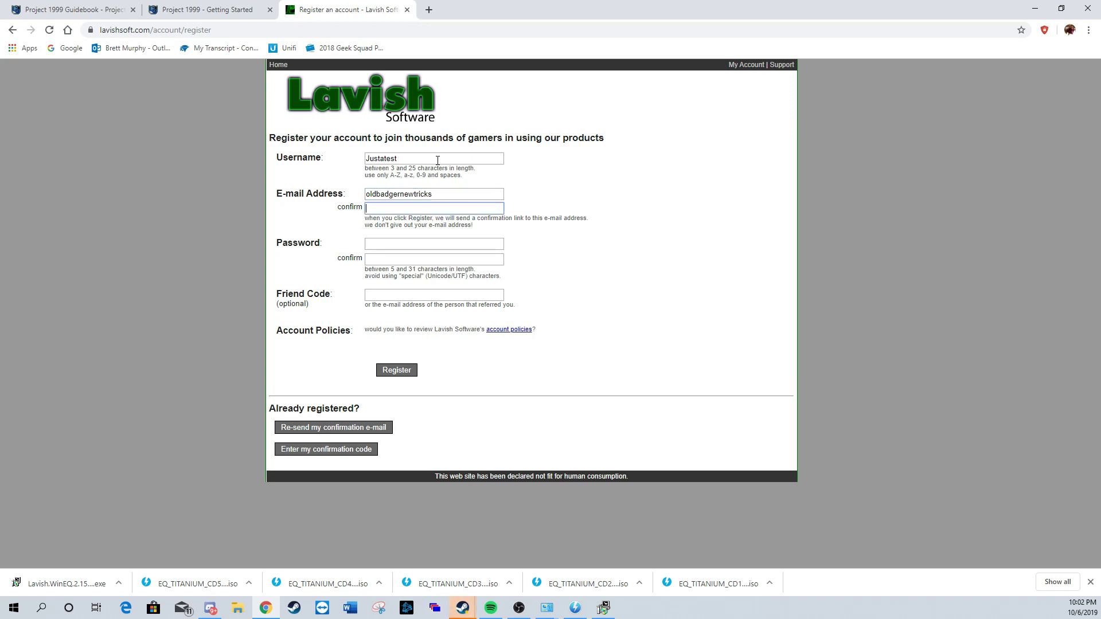
left_click(458, 195)
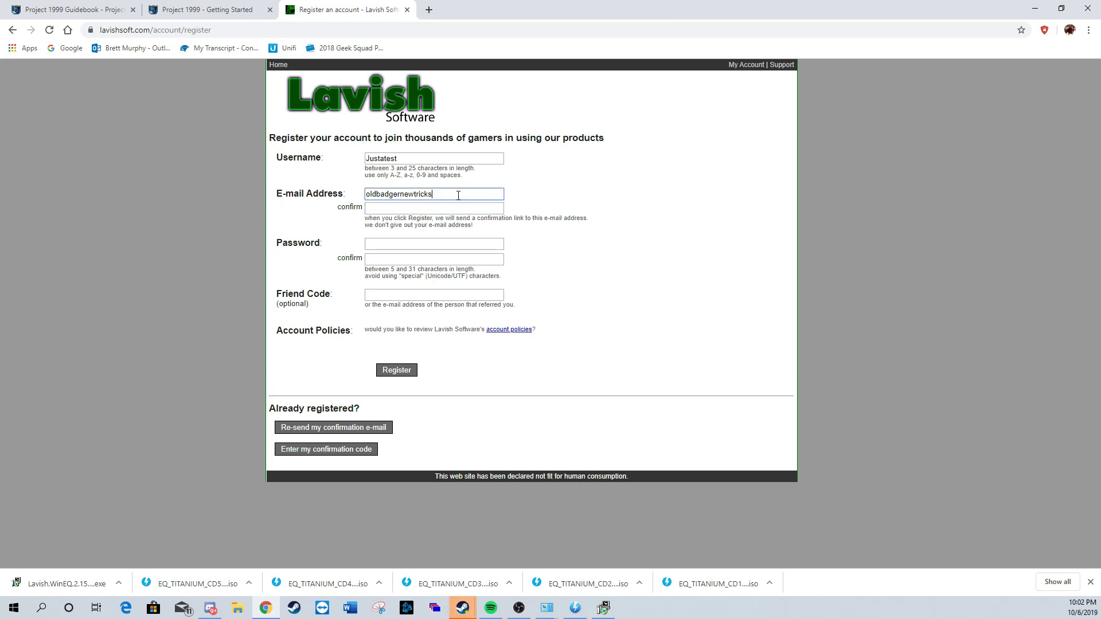
type("@gmail.com")
key("ctrl+a")
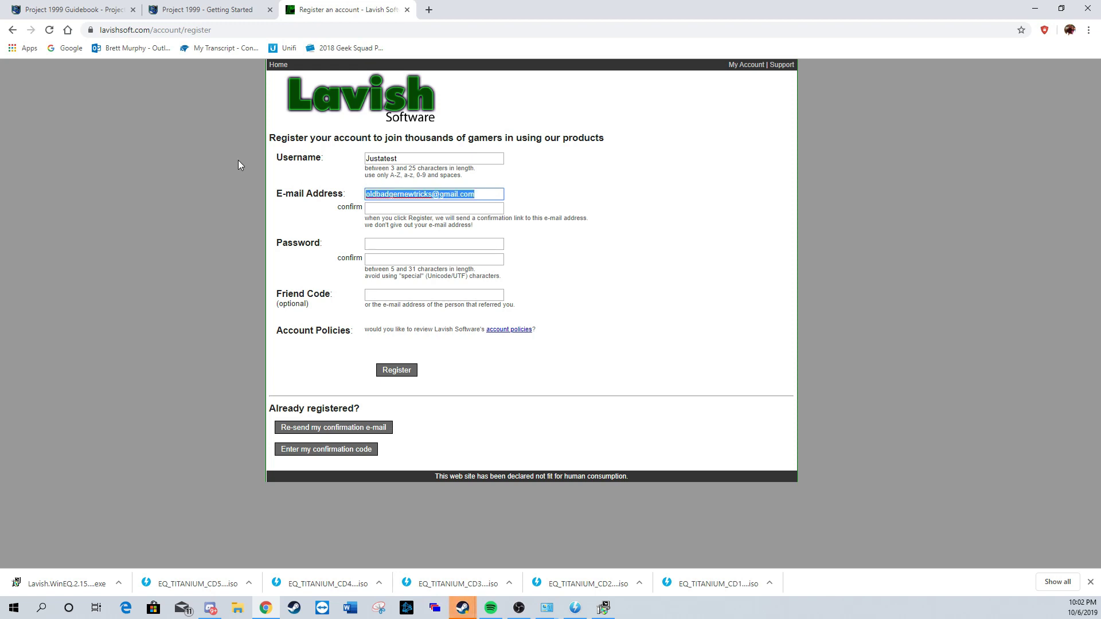
key("ctrl+c")
left_click(392, 208)
key("ctrl+v")
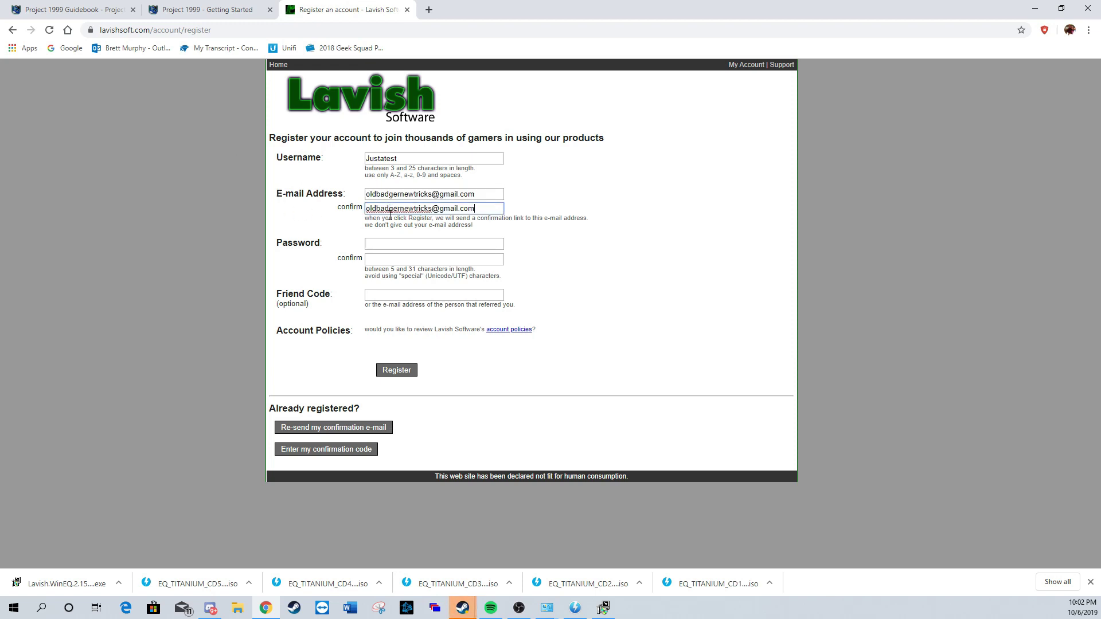
left_click(384, 243)
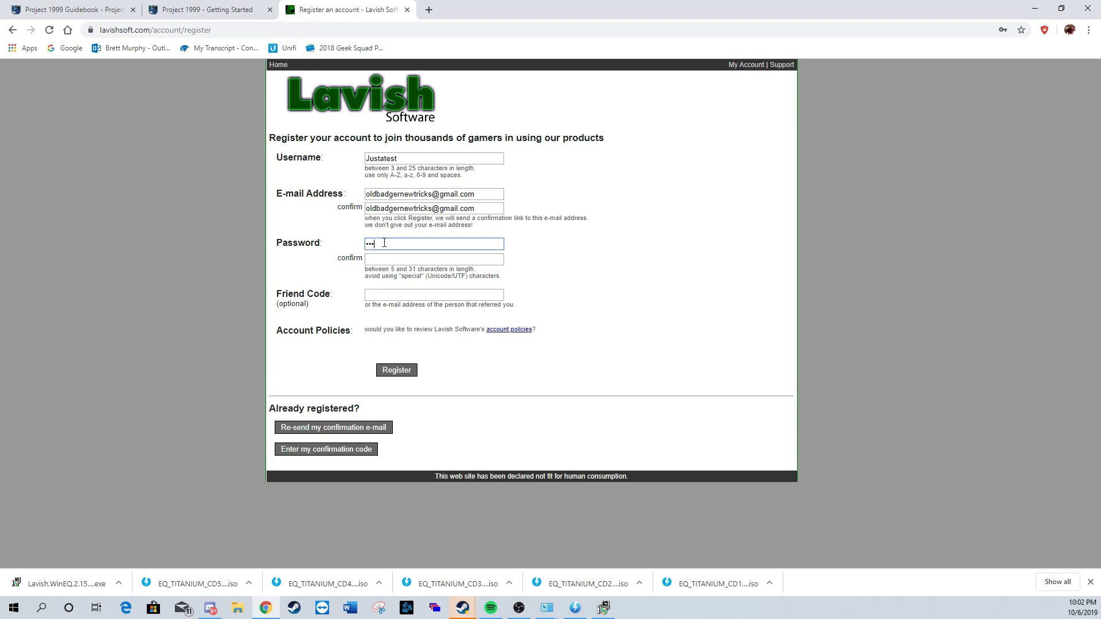
key("Tab")
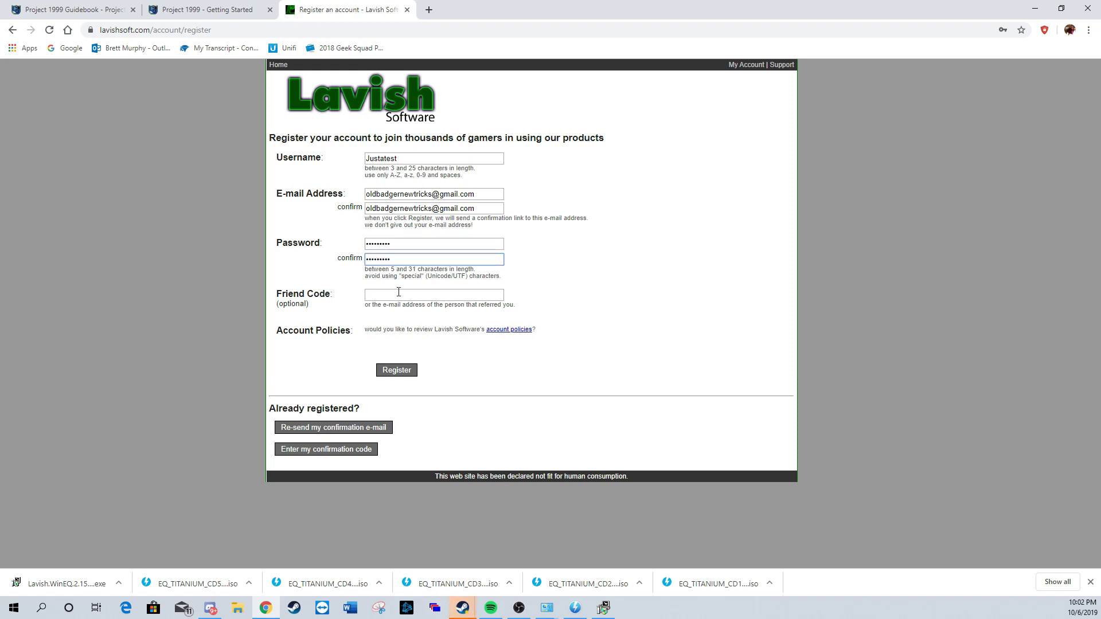
left_click(396, 370)
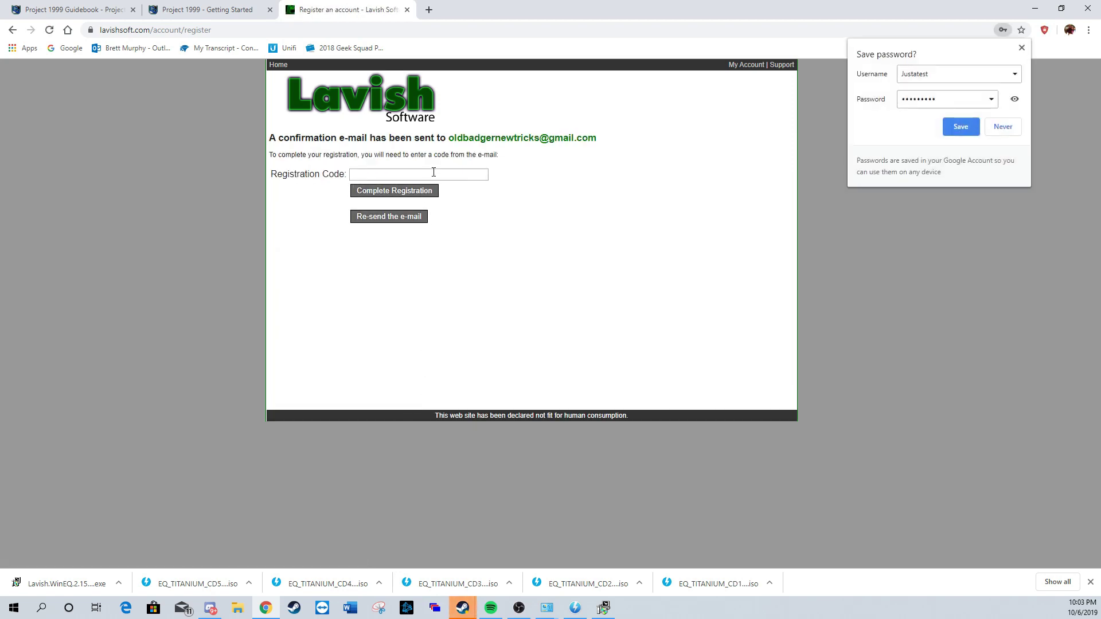
Step: Confirm the Lavish account through the link in the Gmail Account Registration email
left_click(428, 9)
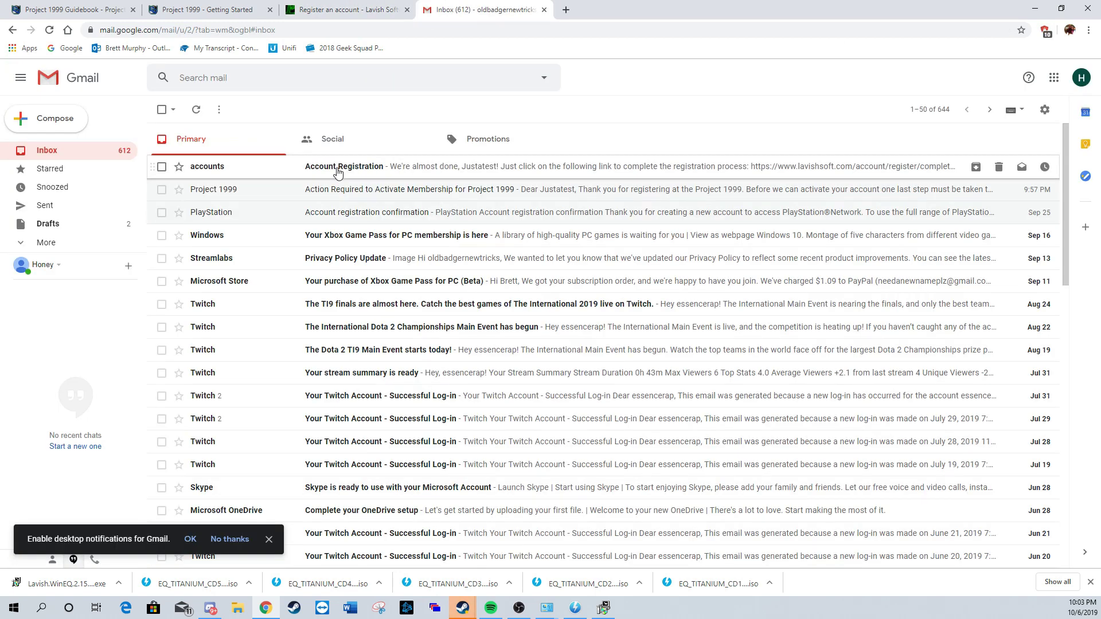
left_click(308, 165)
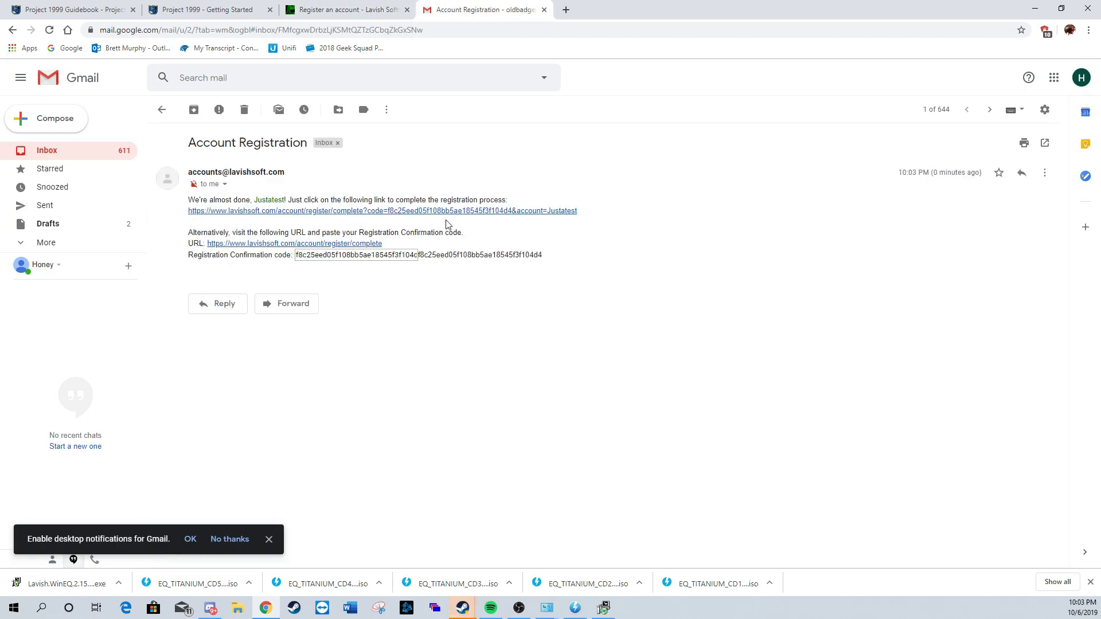
left_click(417, 211)
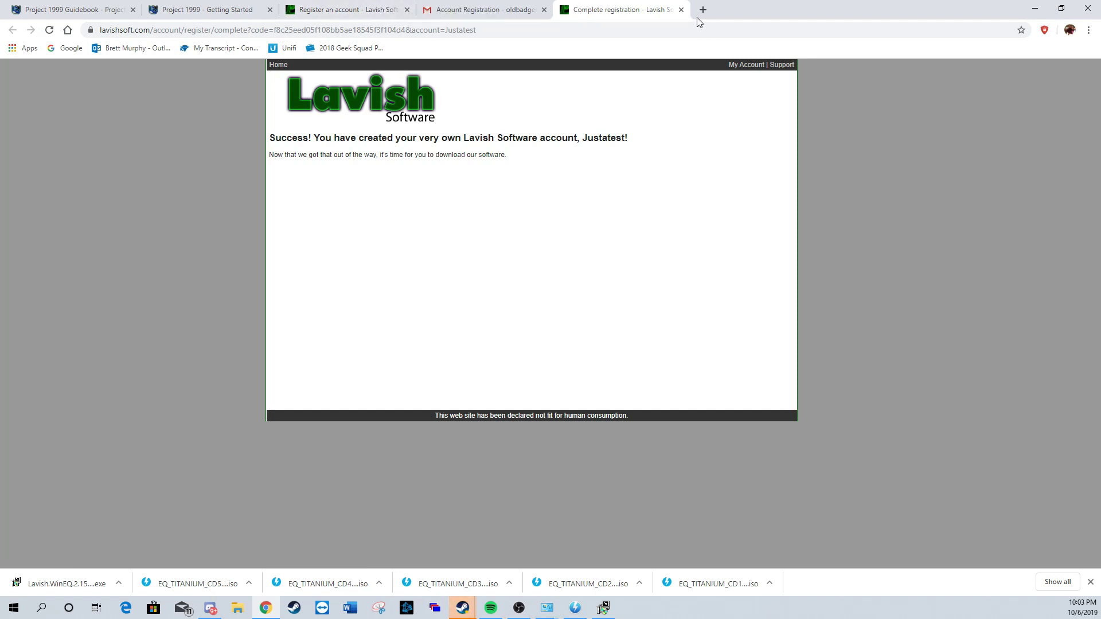
left_click(682, 10)
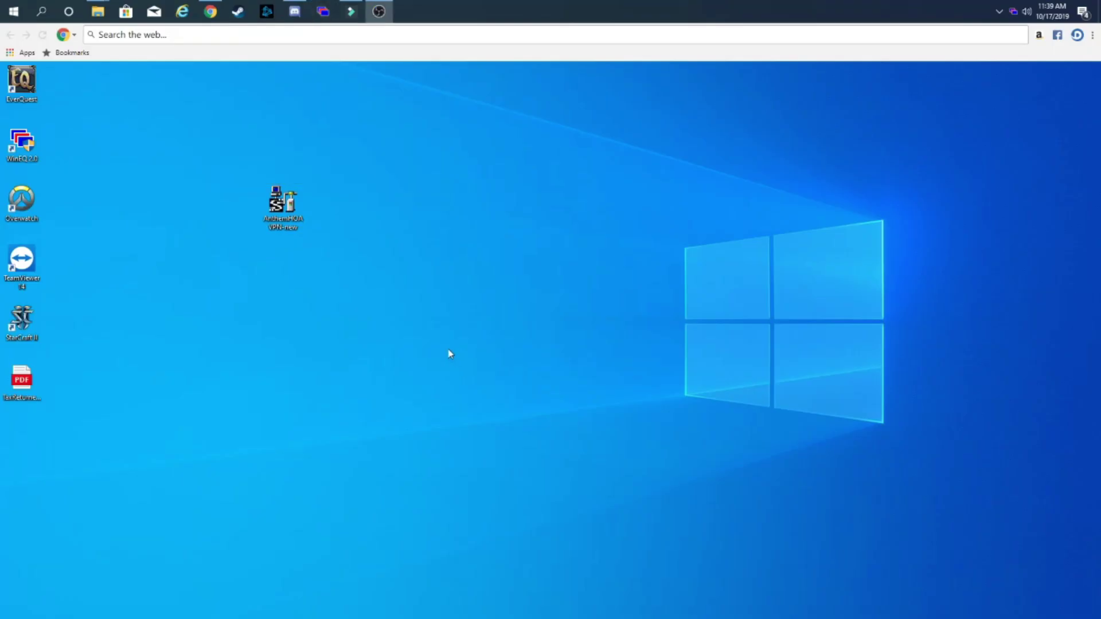
Step: Launch EverQuest from the WinEQ tray menu with the Everquest WinEQ 2.0 Default Profile
right_click(1014, 10)
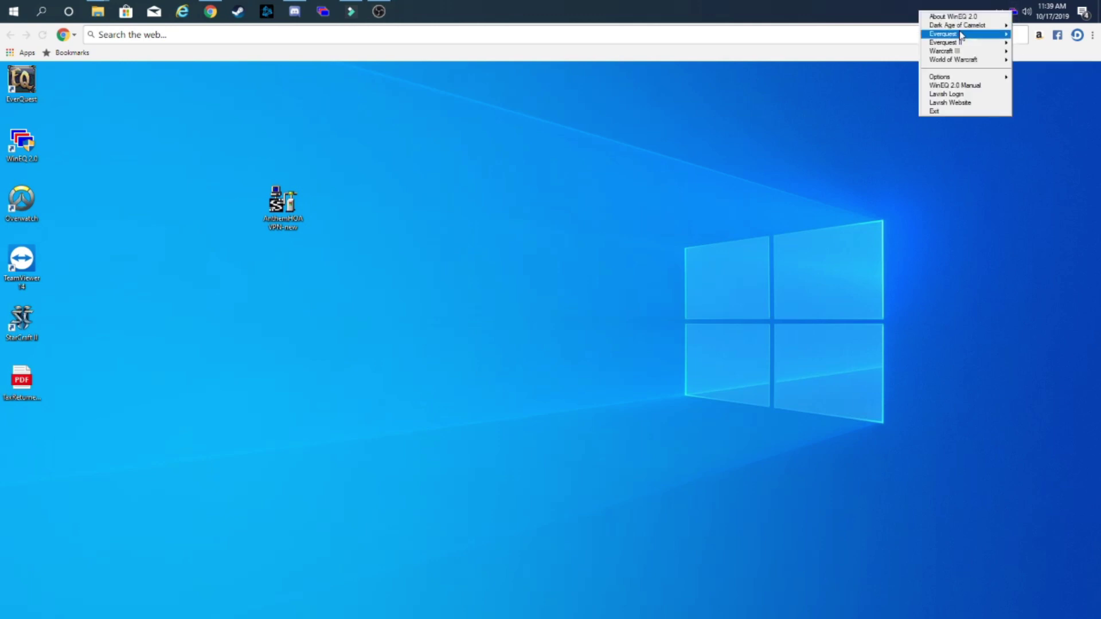
mouse_move(961, 36)
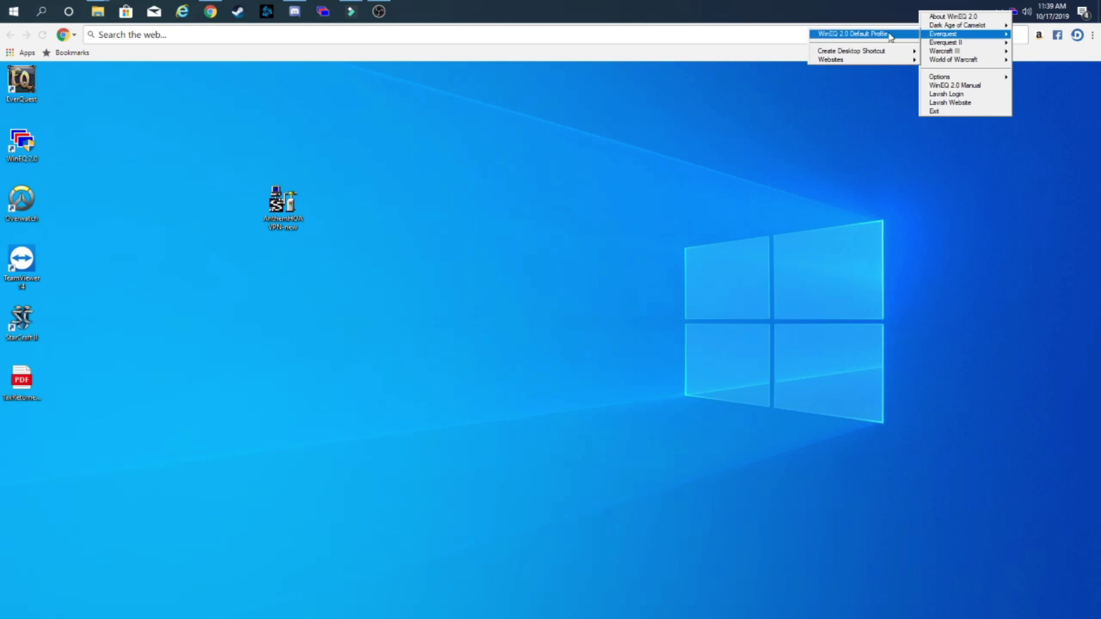
left_click(890, 36)
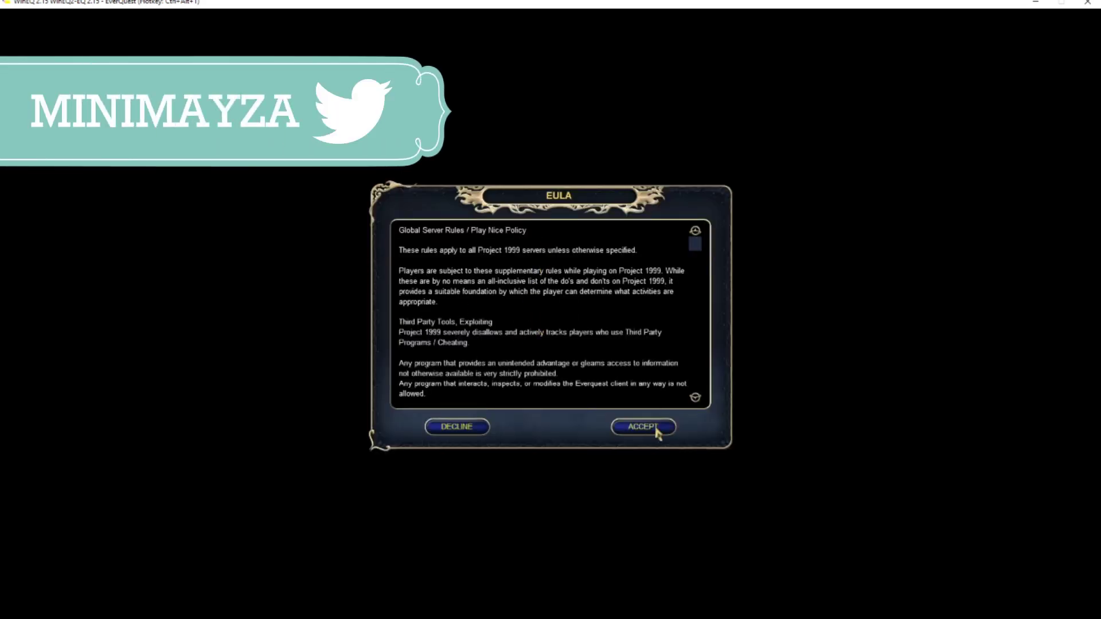
Step: Accept the Project 1999 EULA and bring up the EverQuest login form
left_click(655, 429)
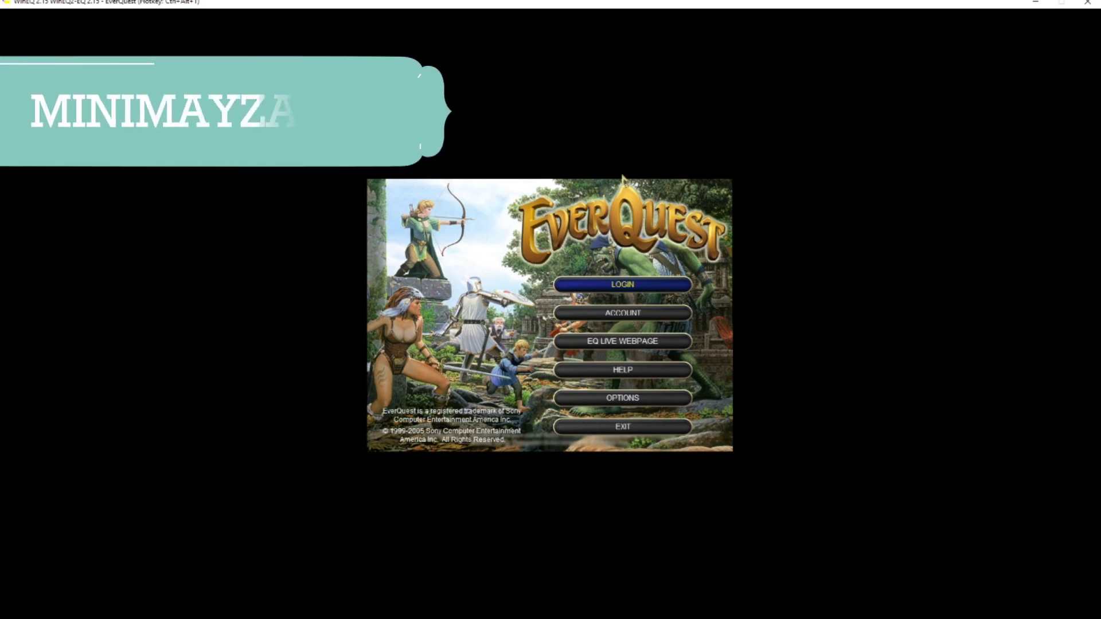
left_click(629, 282)
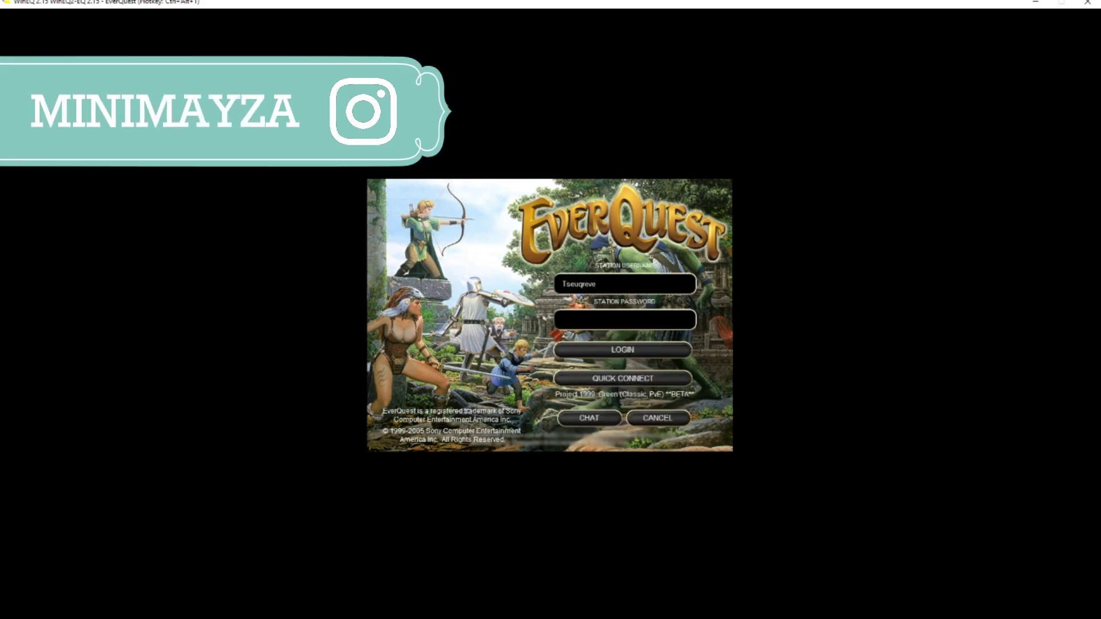